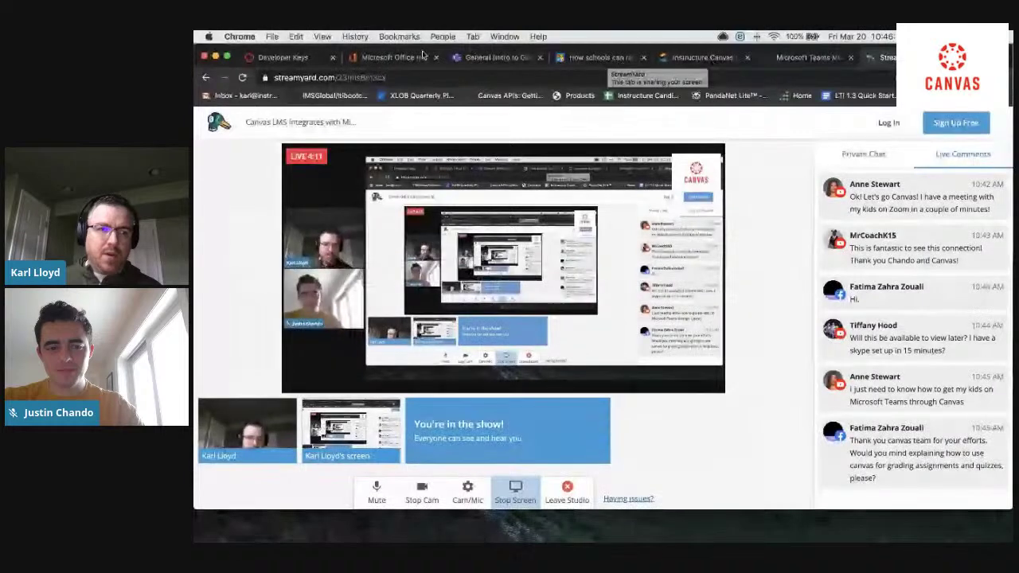
Bring up the Canvas Developer Keys page and reload its keys list
key(super+1)
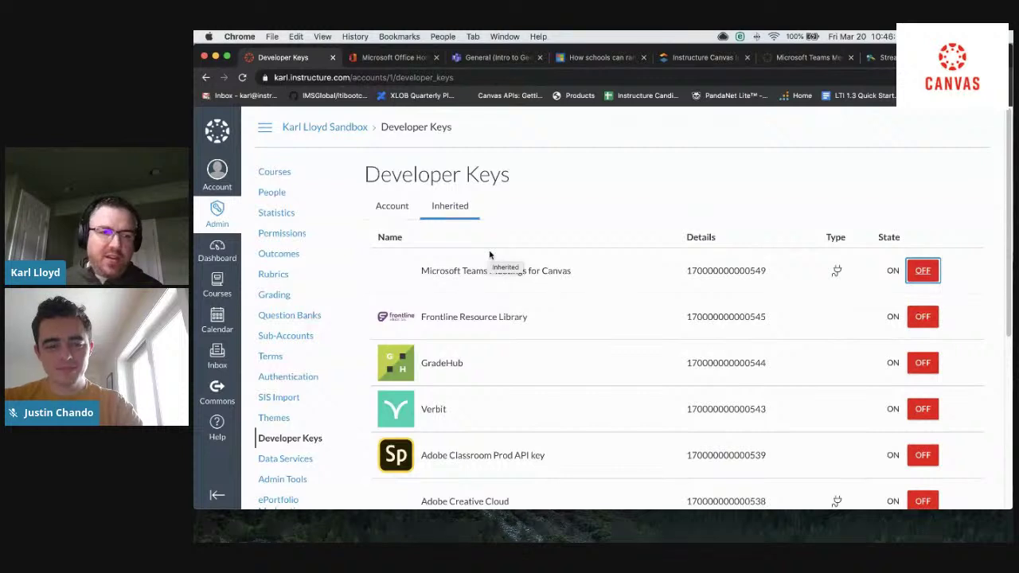
scroll(310, 318, down, 2)
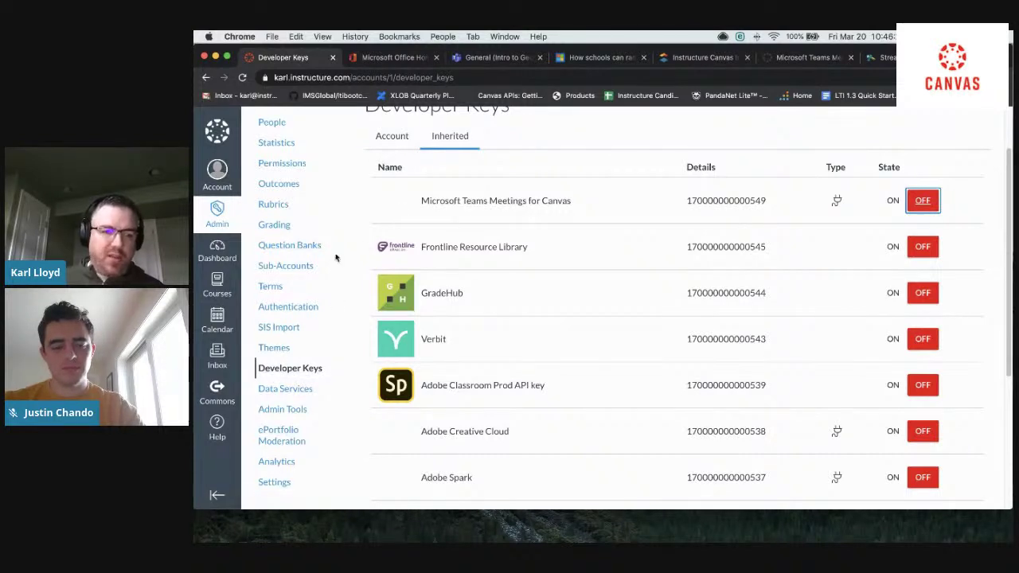
click(304, 368)
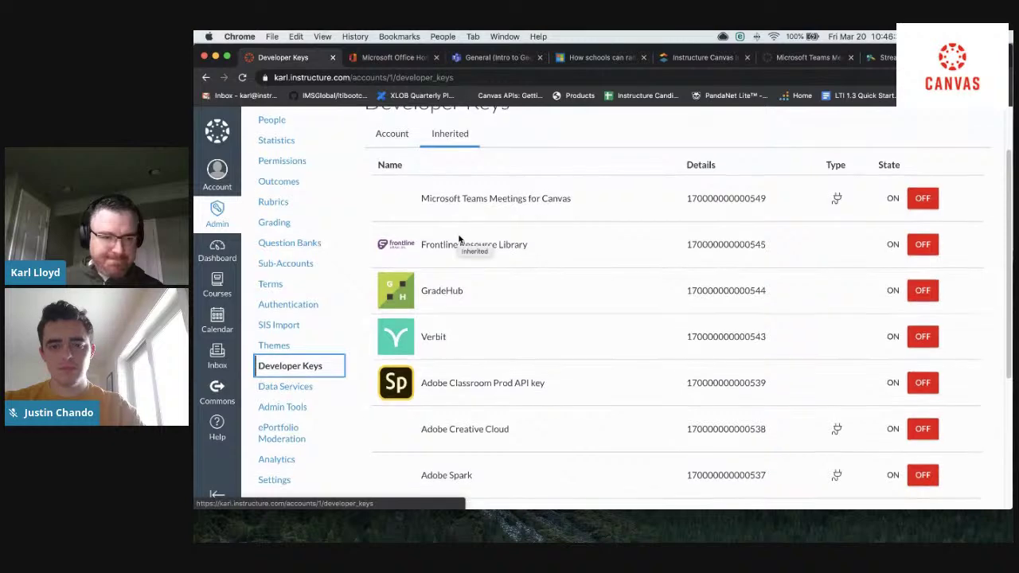
scroll(458, 234, down, 1)
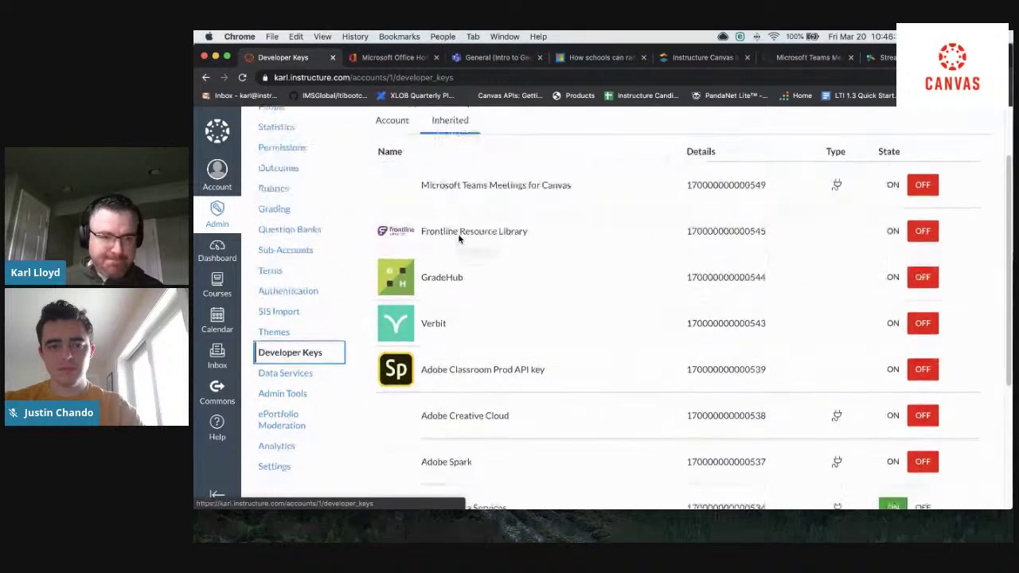
click(311, 351)
scroll(430, 187, up, 1)
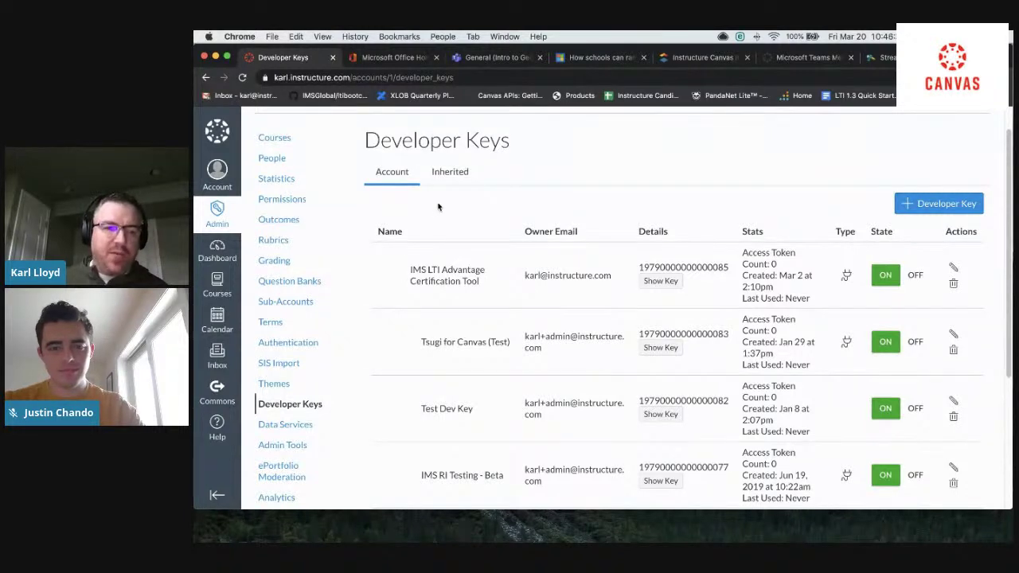
Switch on the inherited Microsoft Teams Meetings for Canvas key and select its client ID
click(447, 174)
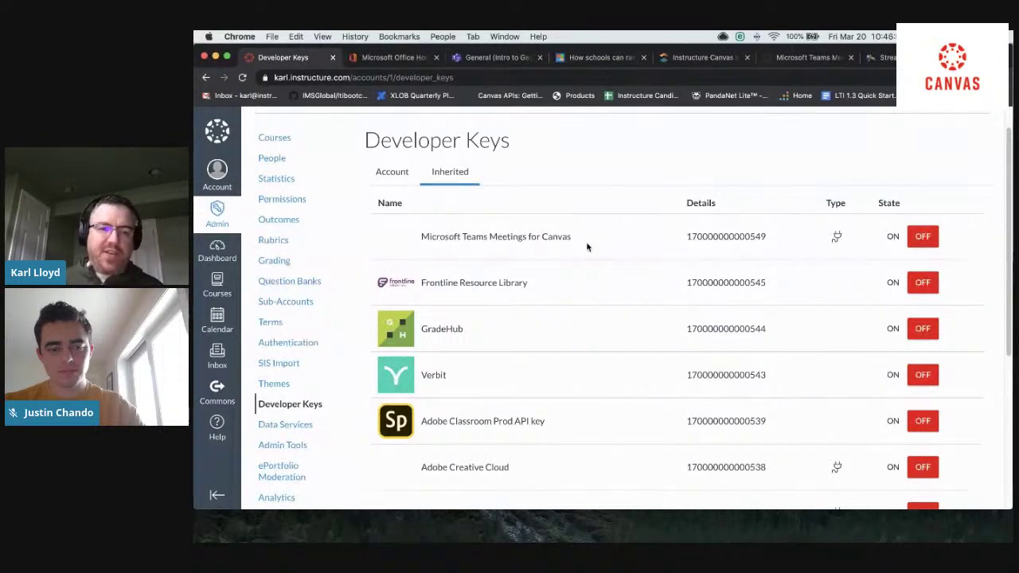
click(893, 237)
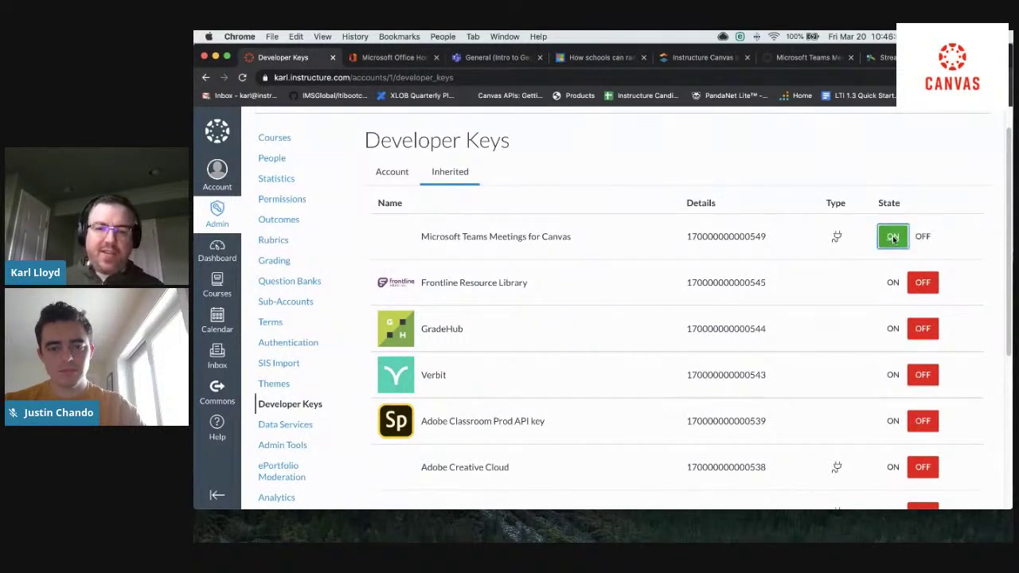
double_click(736, 236)
key(super+c)
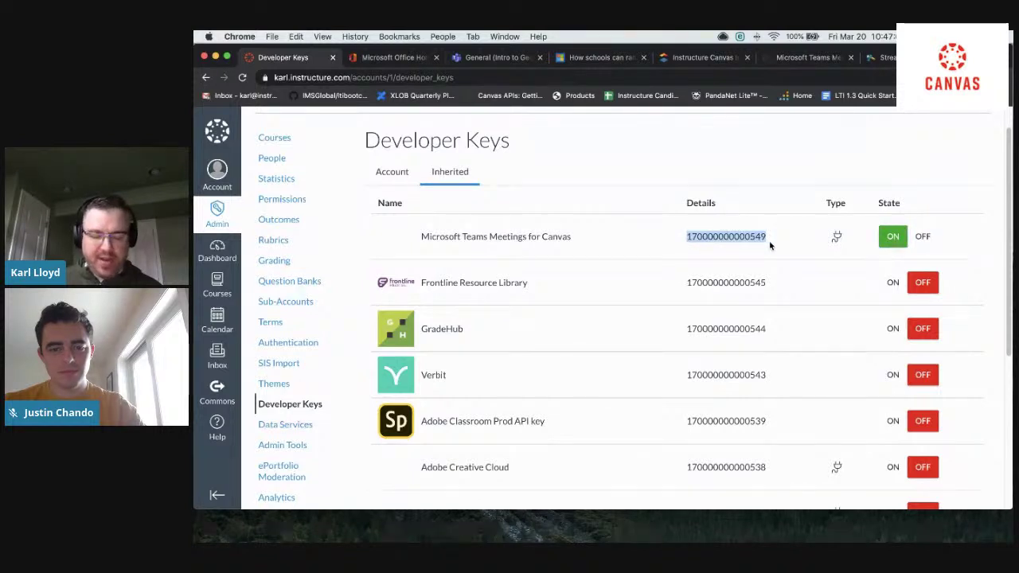
scroll(474, 291, down, 2)
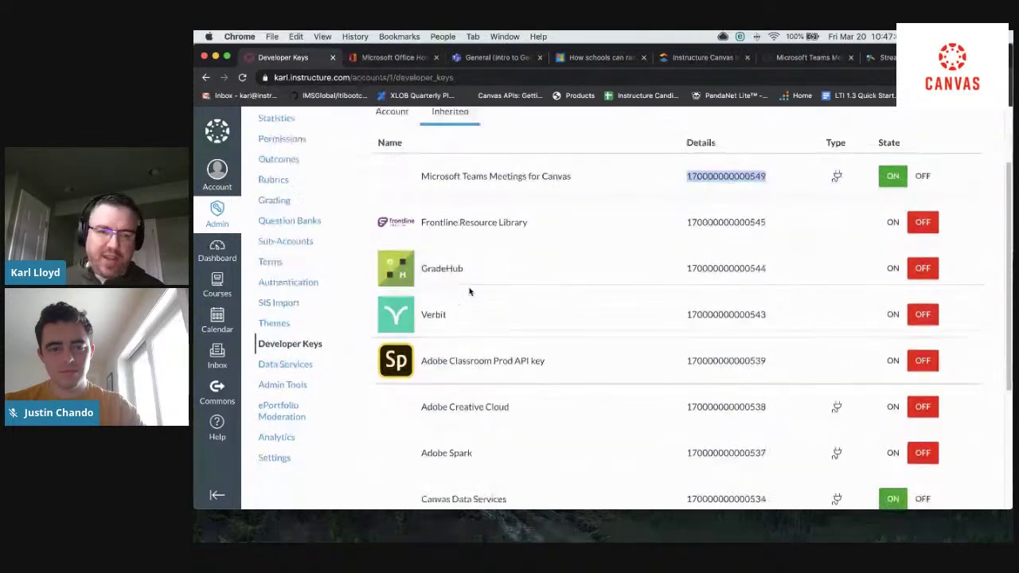
click(274, 460)
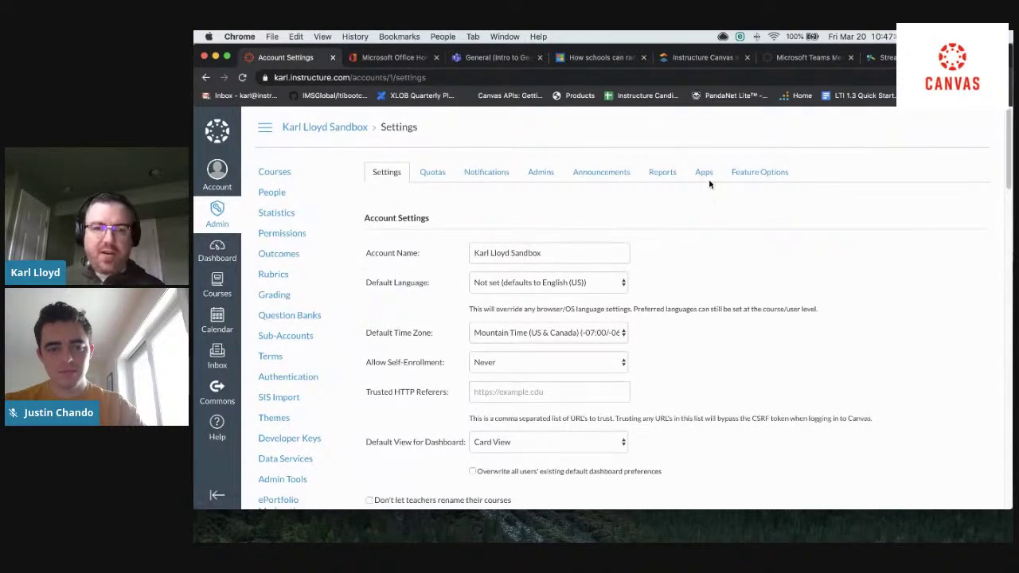
From the account's Apps configurations, start a new app with Configuration Type By Client ID
scroll(332, 467, down, 3)
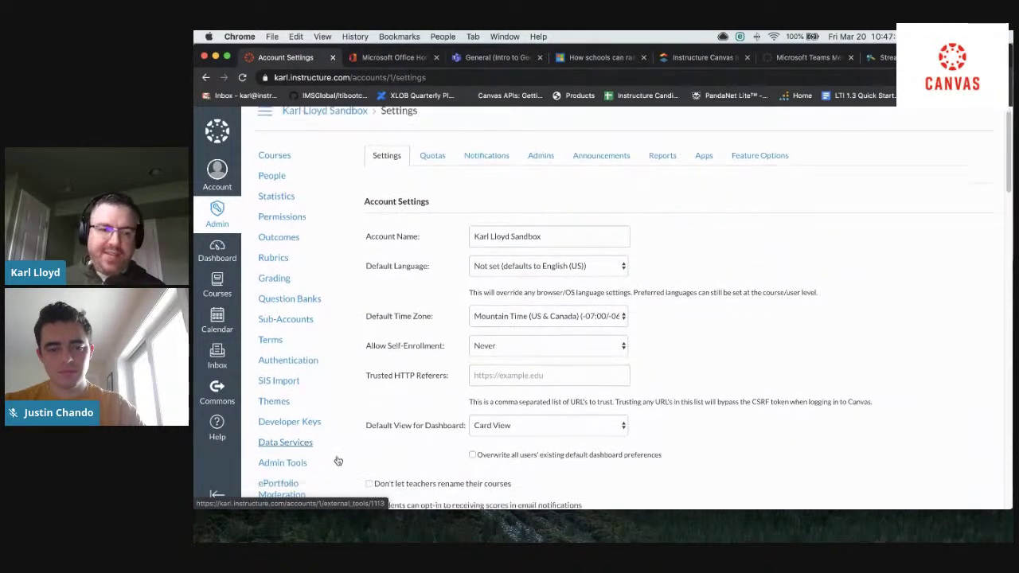
scroll(586, 303, up, 4)
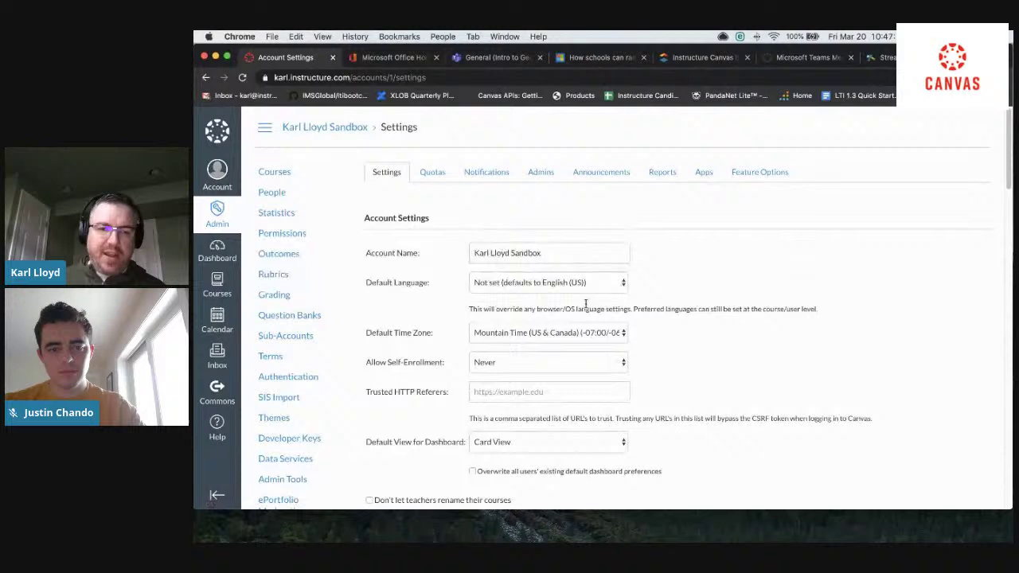
click(704, 174)
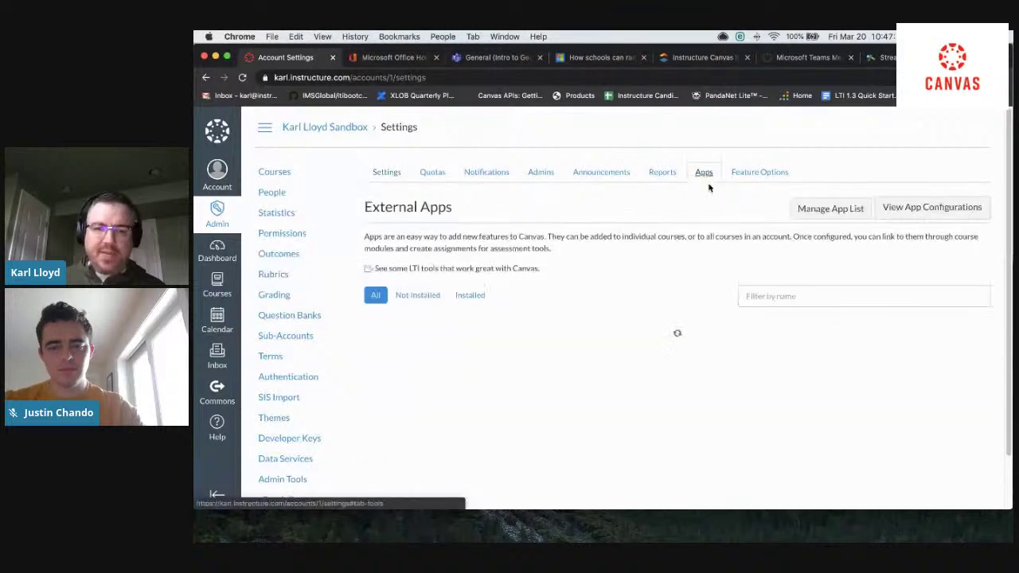
click(926, 210)
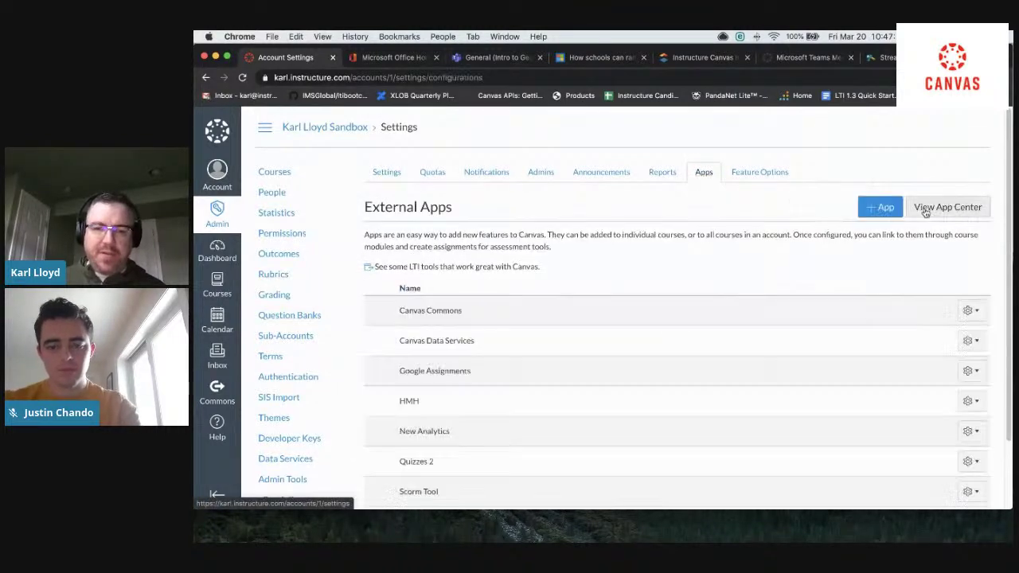
click(873, 208)
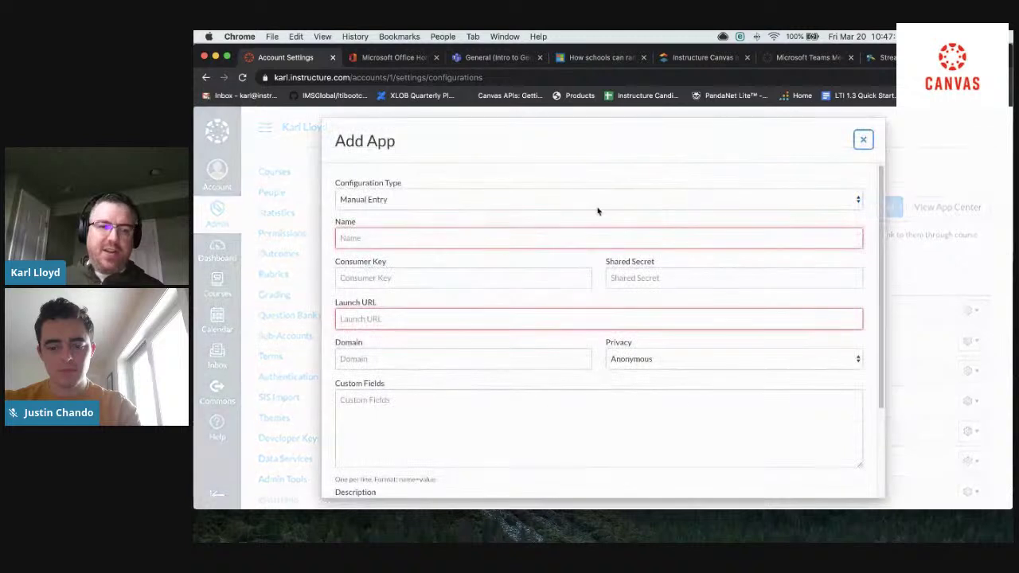
click(533, 206)
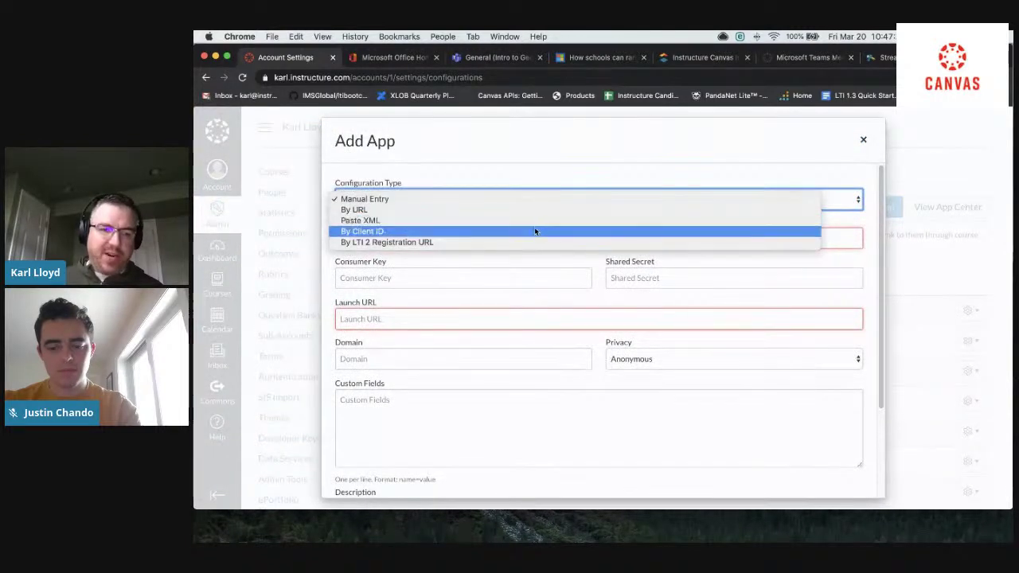
click(535, 231)
Paste the Teams key's client ID, look up the tool, and install Microsoft Teams Meetings
click(525, 335)
key(super+v)
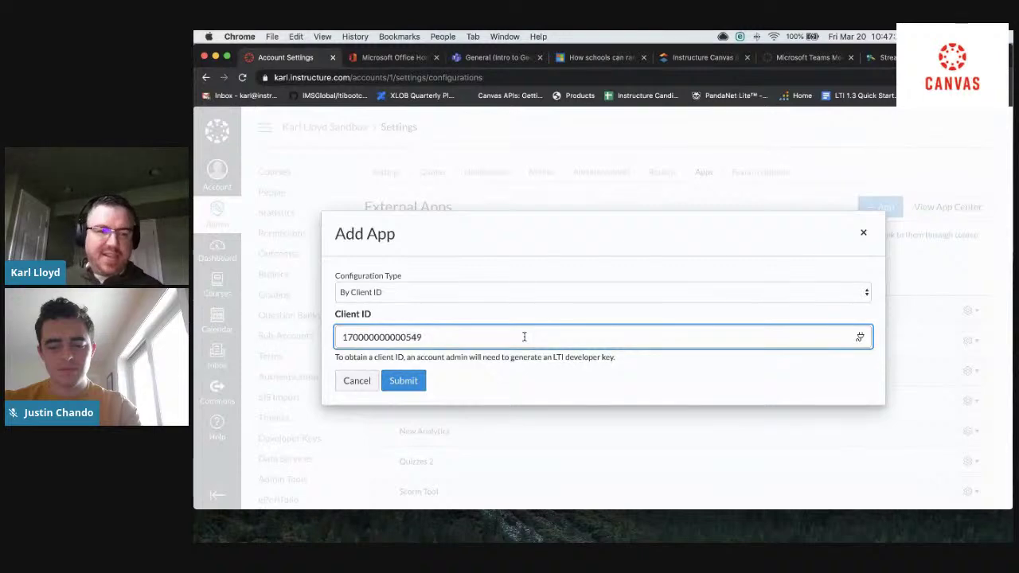
click(402, 383)
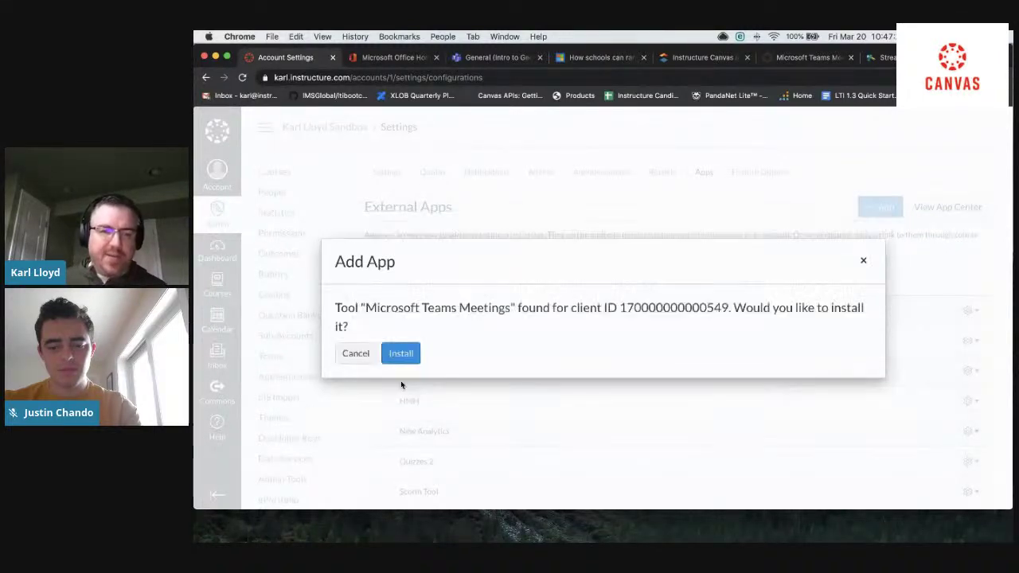
click(402, 354)
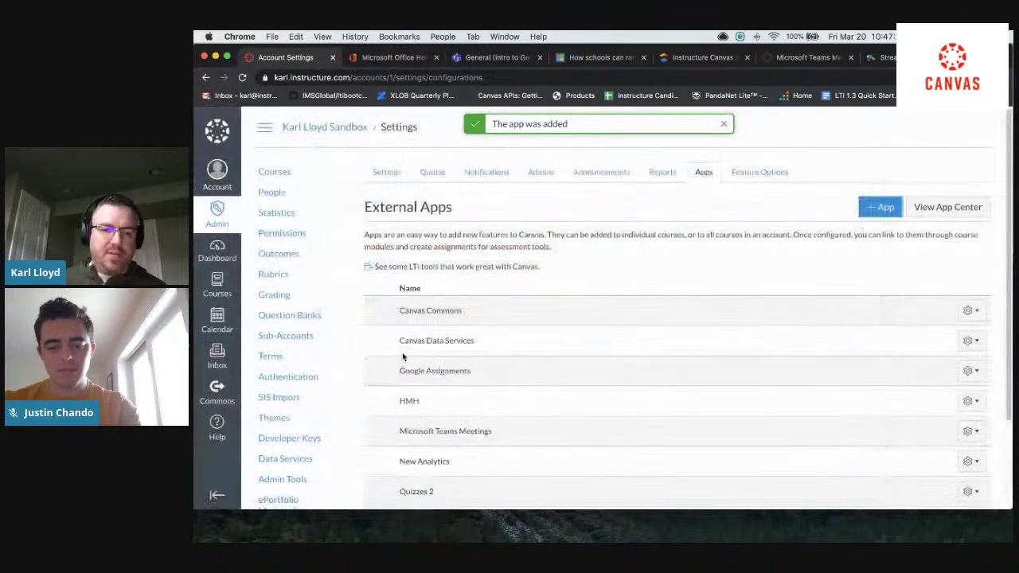
scroll(480, 357, down, 2)
drag(501, 355, 401, 350)
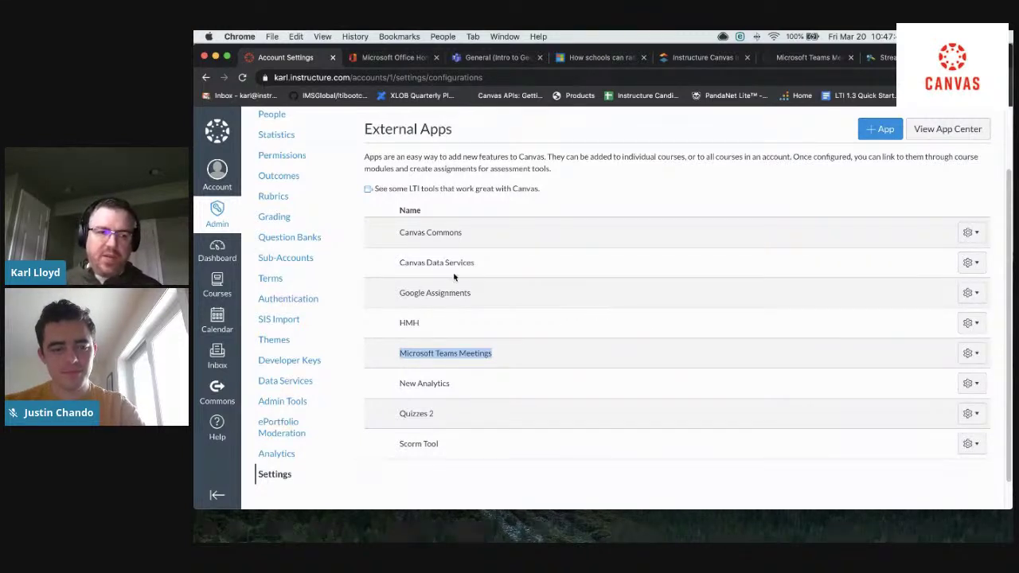
scroll(454, 276, up, 2)
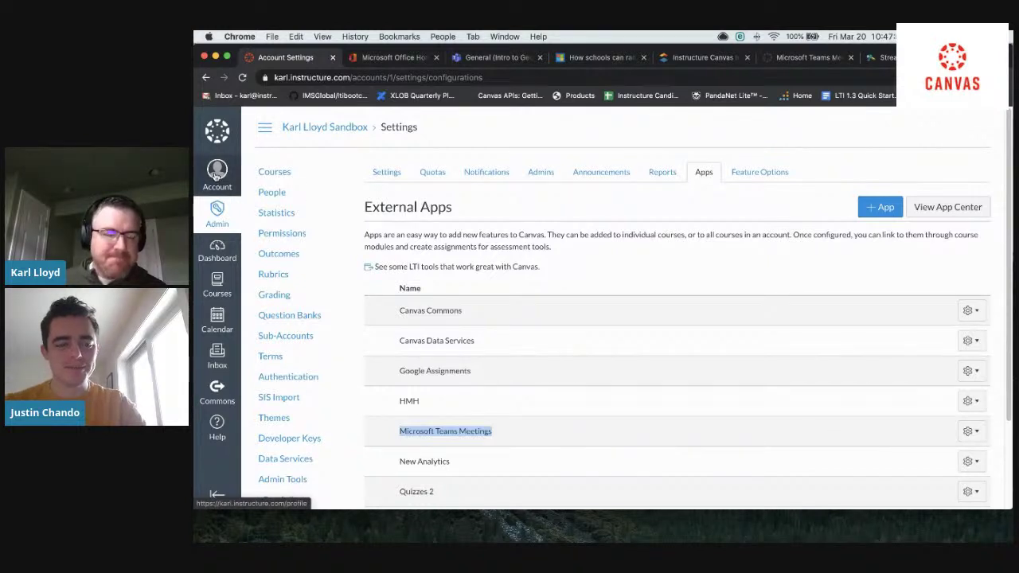
click(216, 174)
Log out of the admin account and sign in with the demo teacher's email and password
click(342, 196)
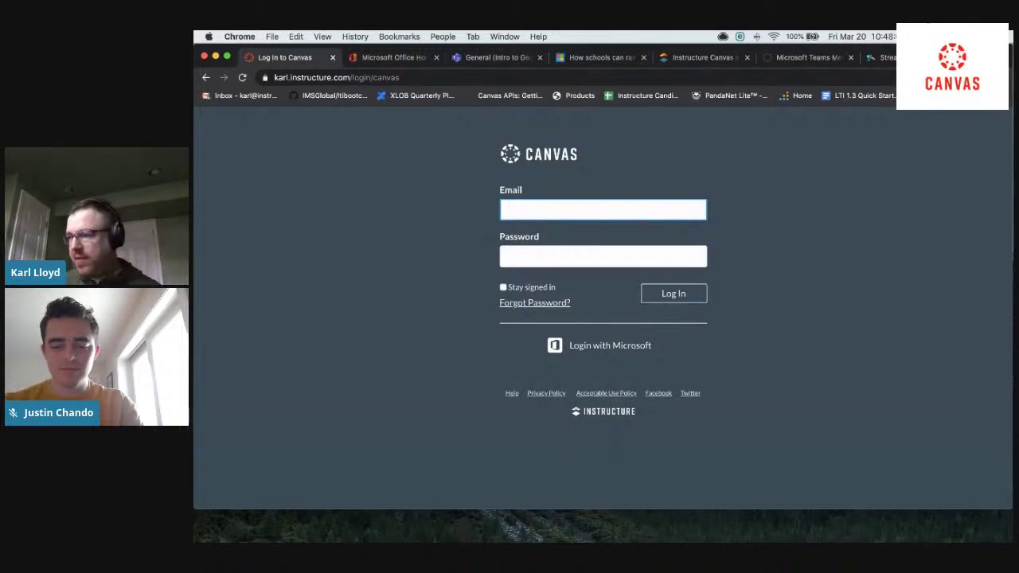
click(985, 488)
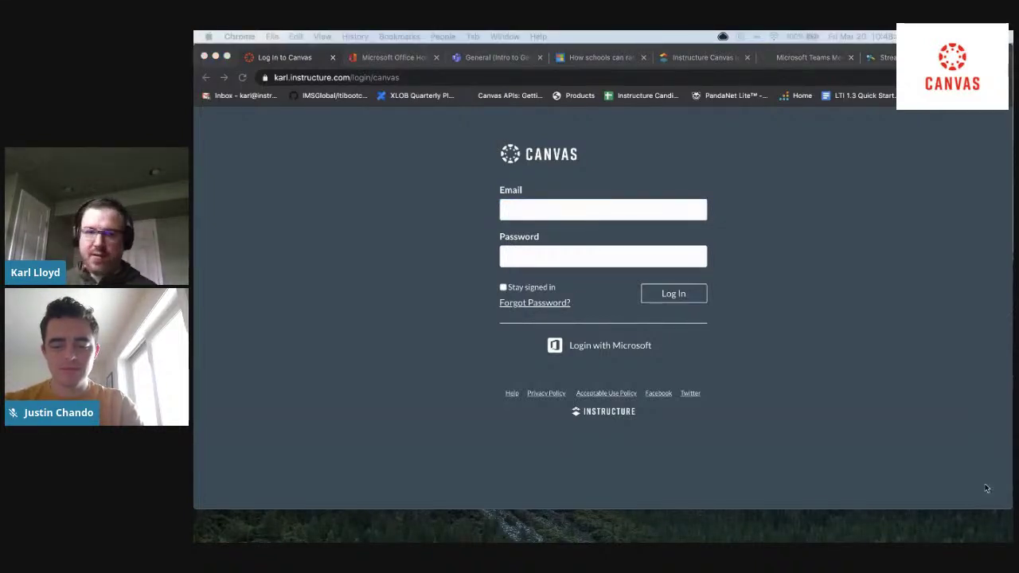
click(578, 214)
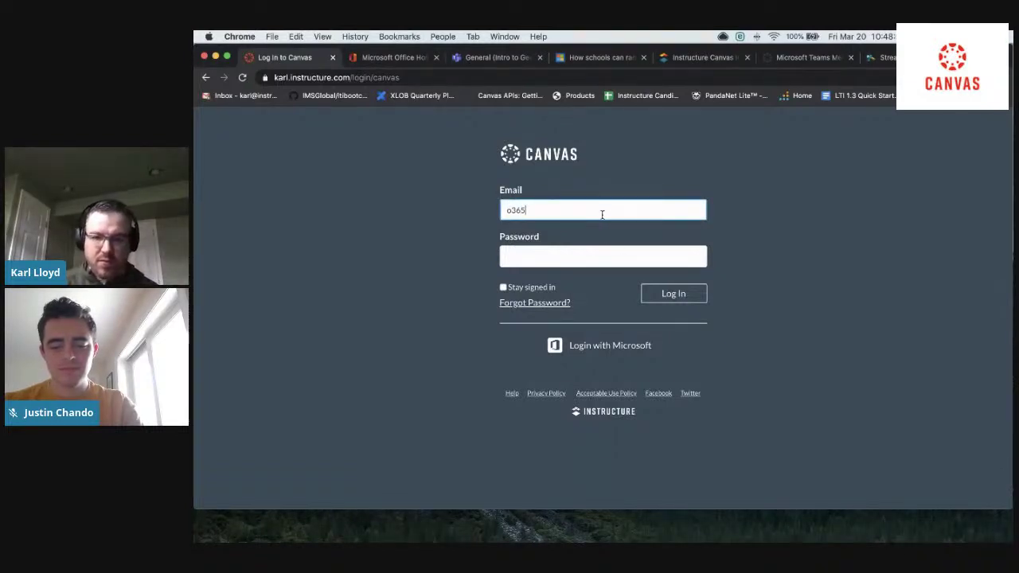
text(o365emoteacher)
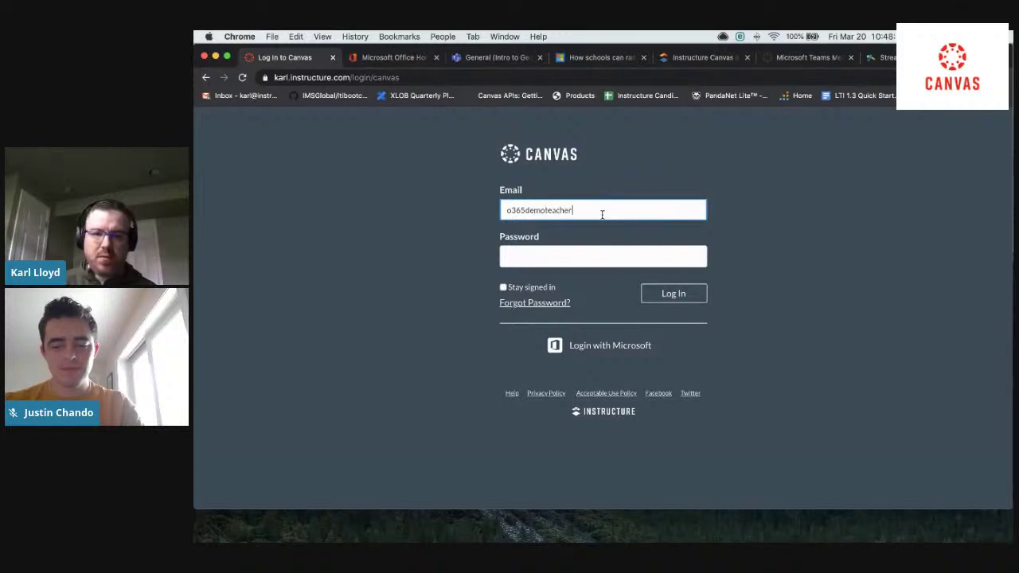
key(Tab)
text(••••••)
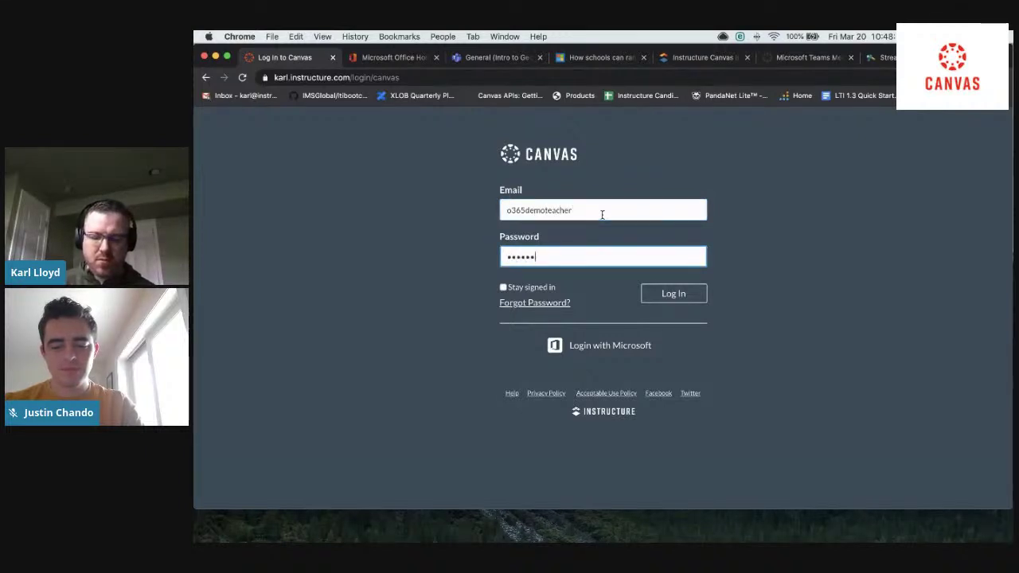
text(•••)
key(Return)
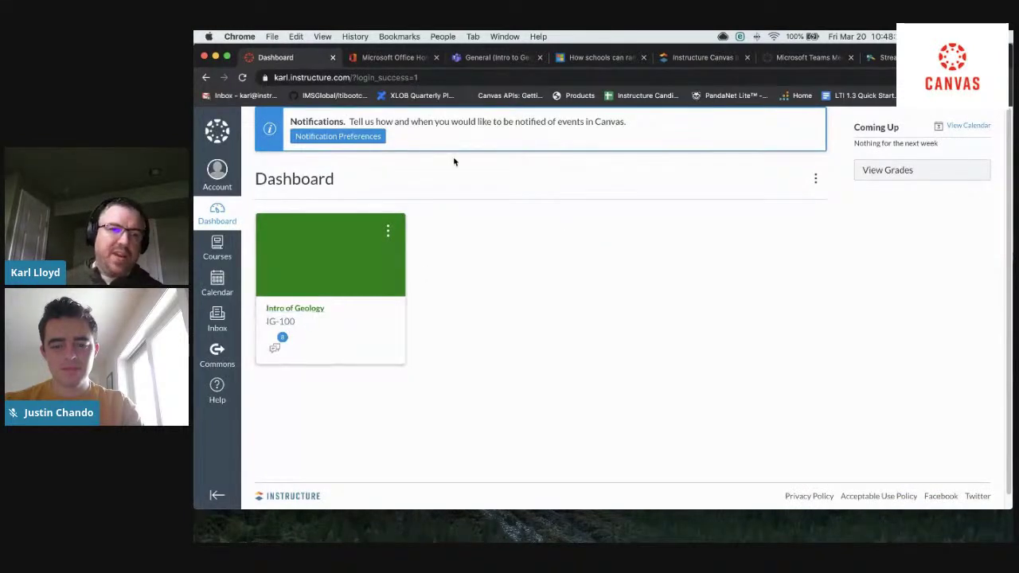
Open the Intro of Geology (IG-100) course from the Canvas Dashboard
click(382, 58)
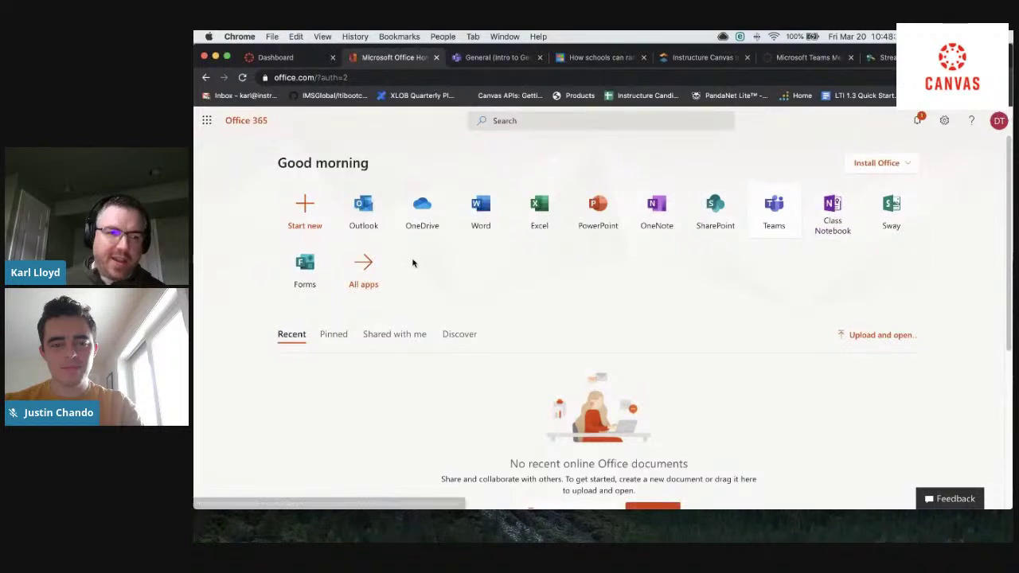
click(288, 59)
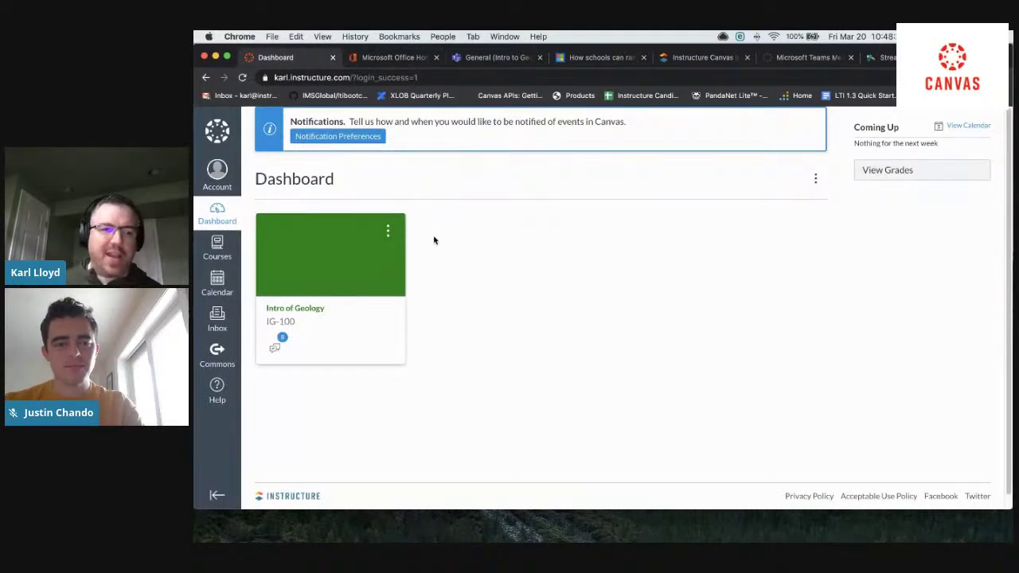
click(303, 310)
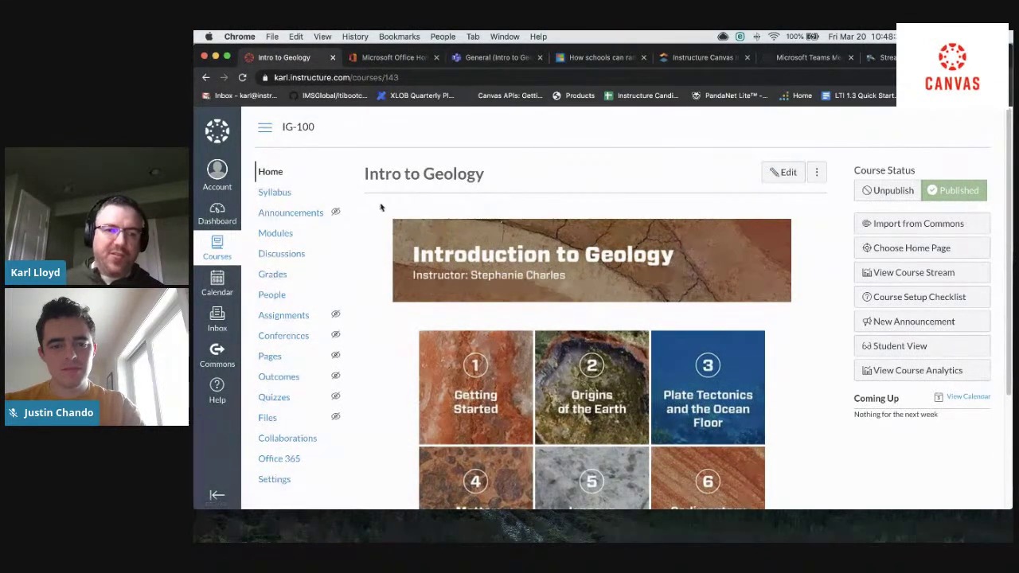
Create an IG-100 announcement titled 'Teams Meeting Link for Class Session' and move into its body
click(290, 213)
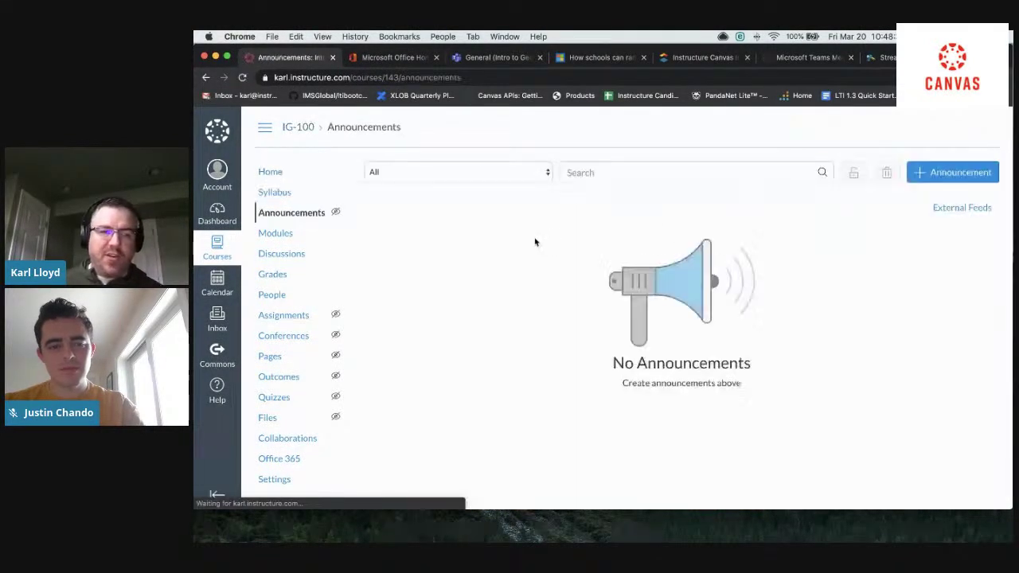
click(935, 178)
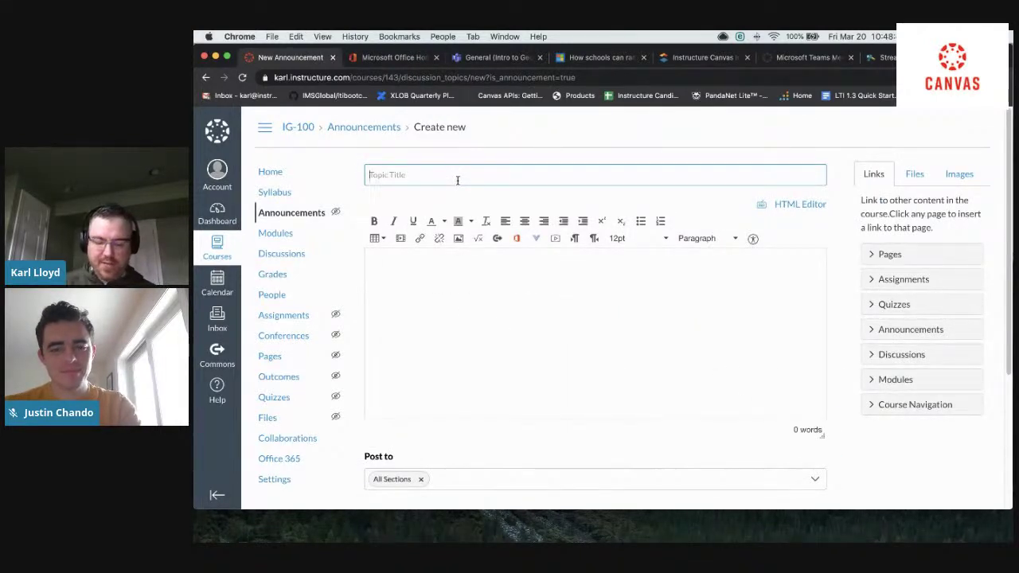
text(Teams Meeting Link for Ca)
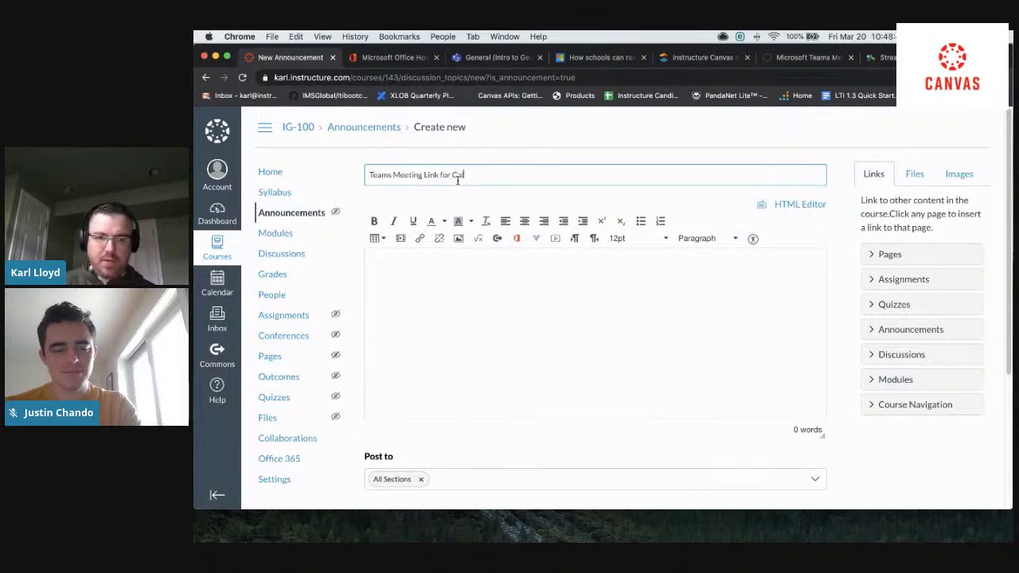
text(lass Session)
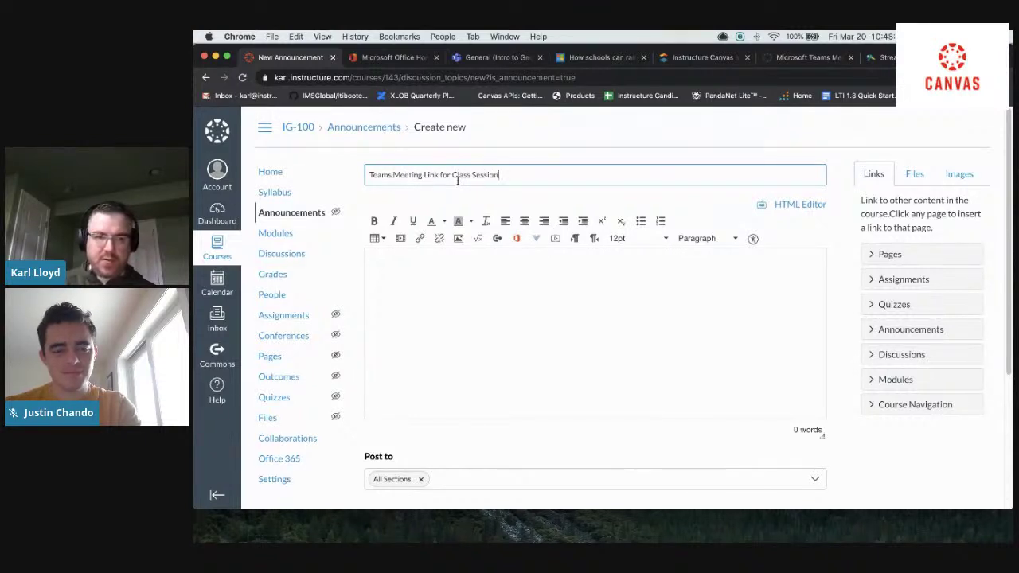
key(Tab)
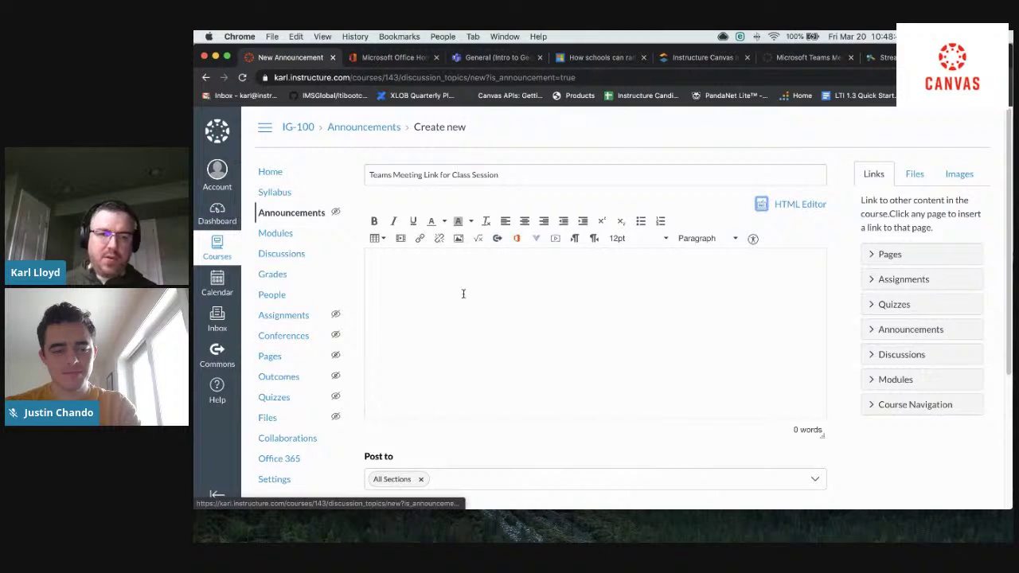
click(483, 278)
Insert a Microsoft Teams Meetings link for a new meeting titled 'Intro to Geology' into the body
click(537, 239)
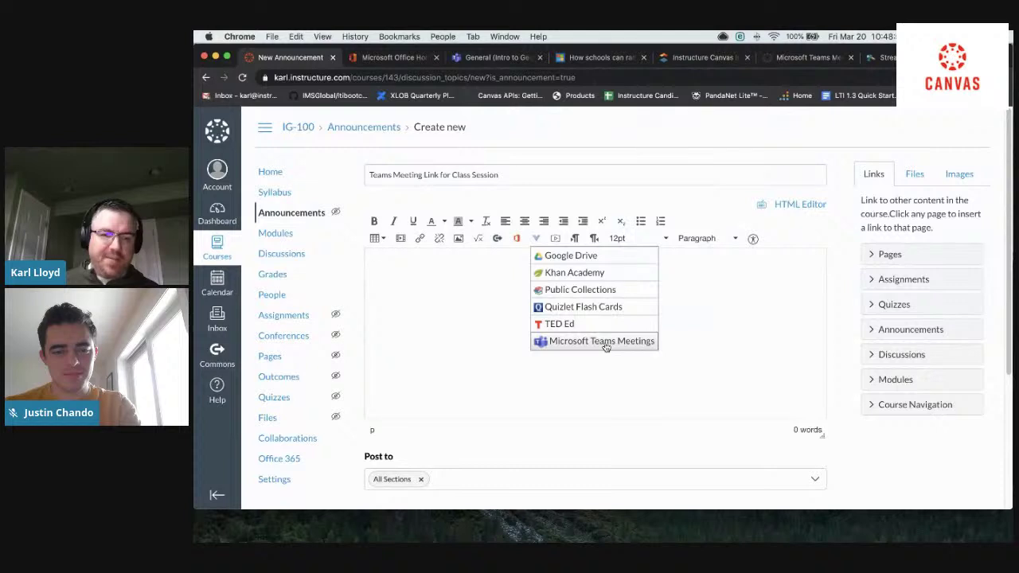
click(602, 341)
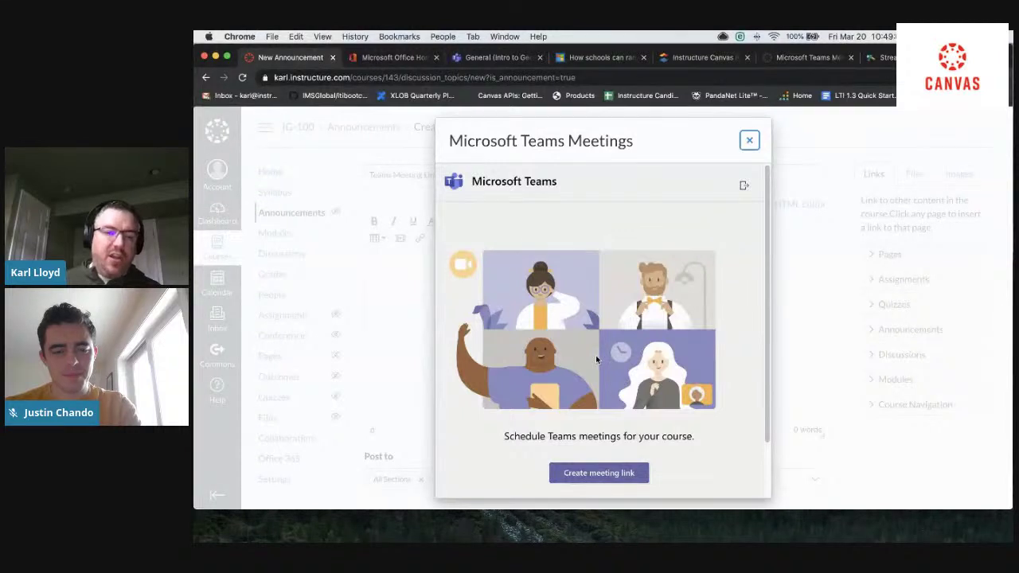
click(598, 473)
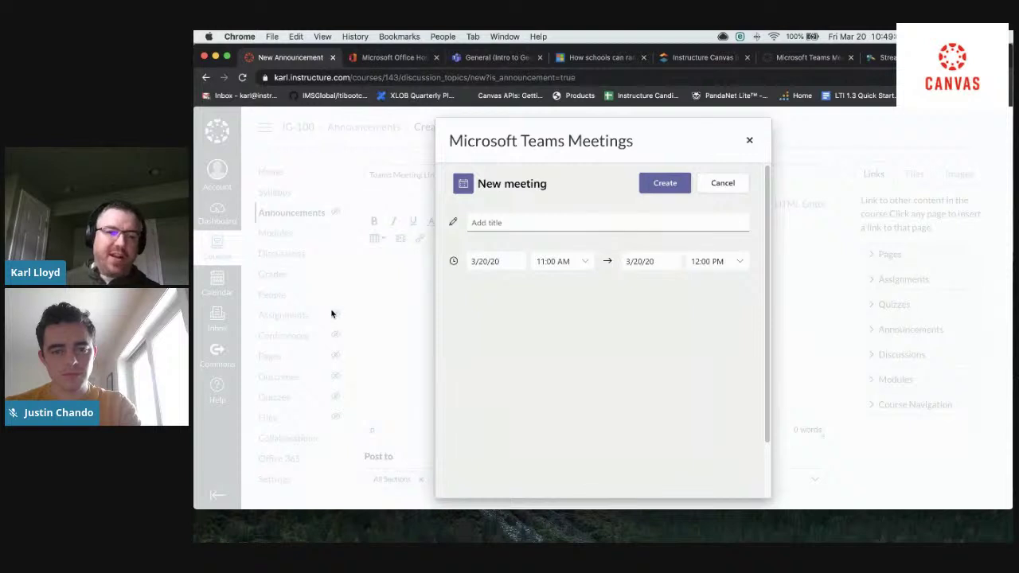
click(531, 226)
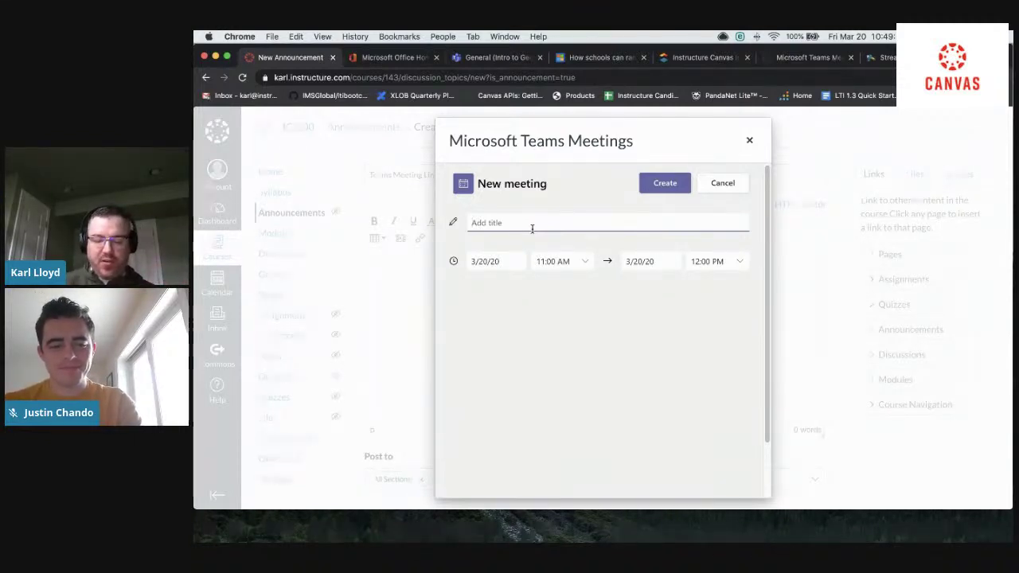
text(Intro to Geology)
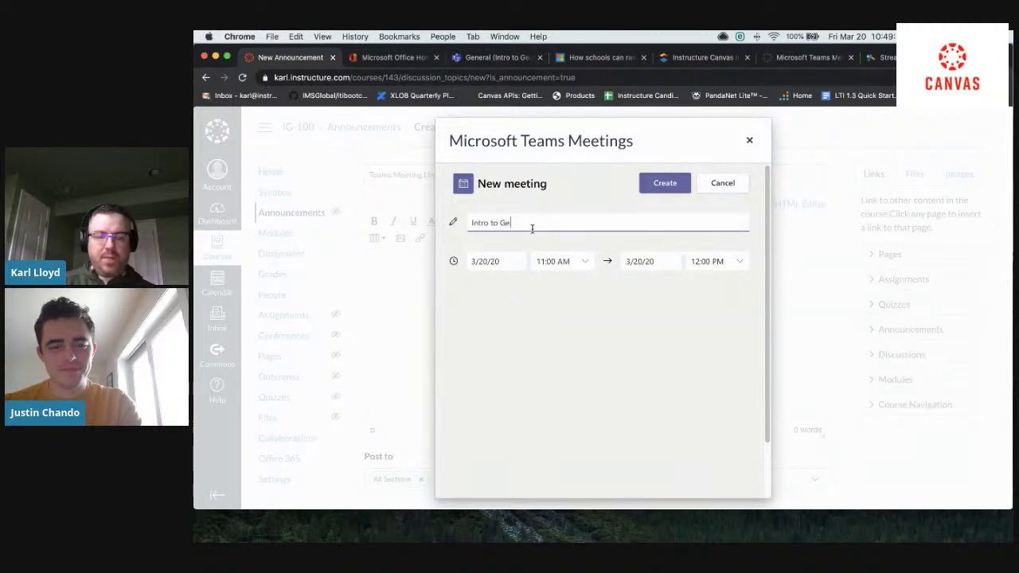
click(667, 184)
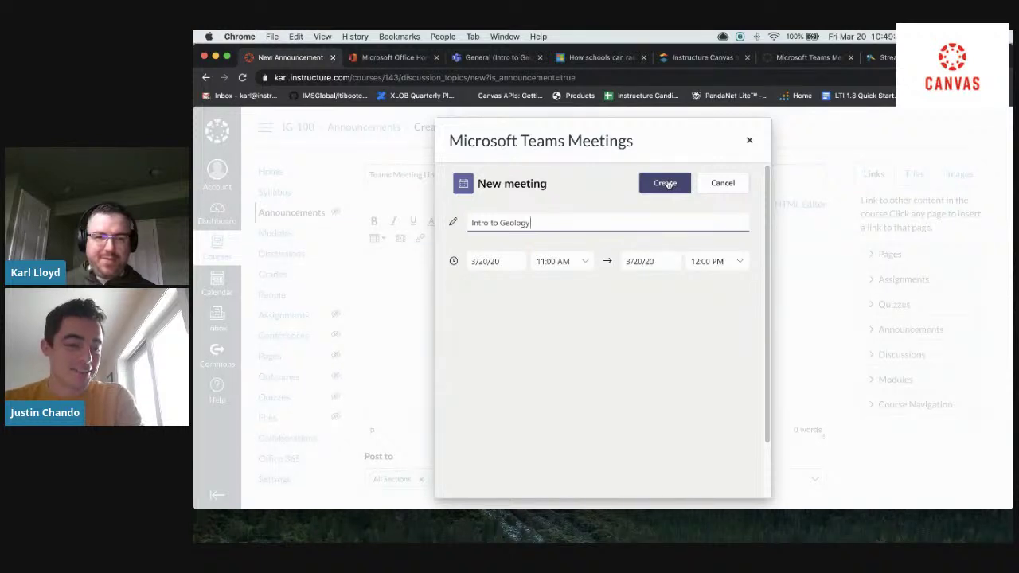
click(667, 184)
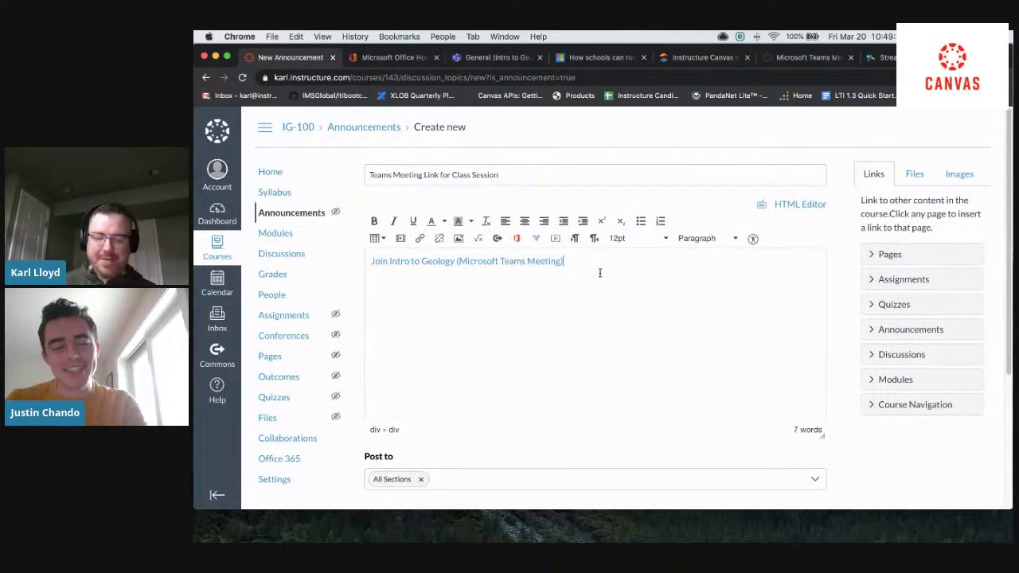
Add a blank line below the meeting link and switch to the Teams Meetings in Canvas guide
key(Return)
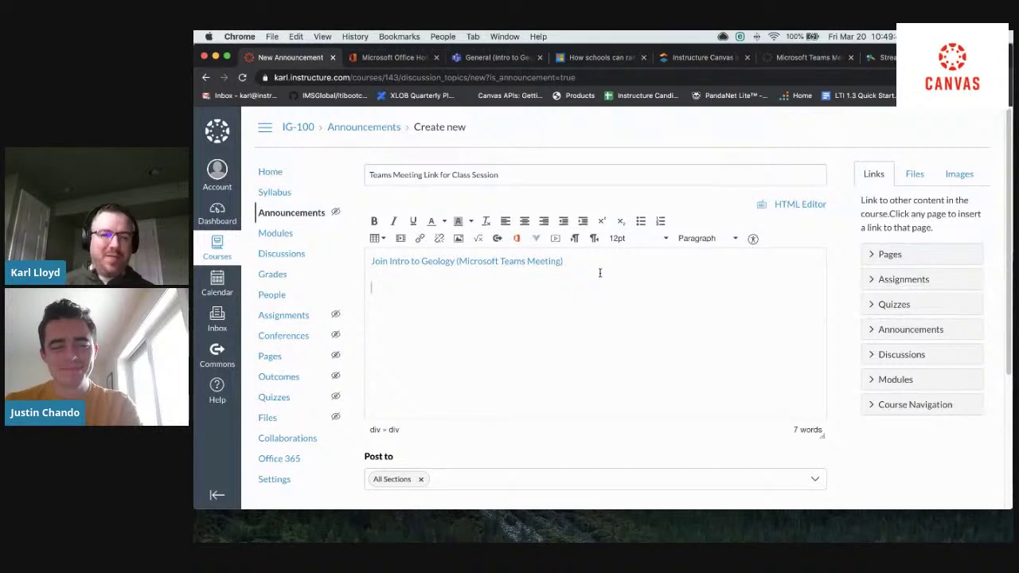
click(806, 59)
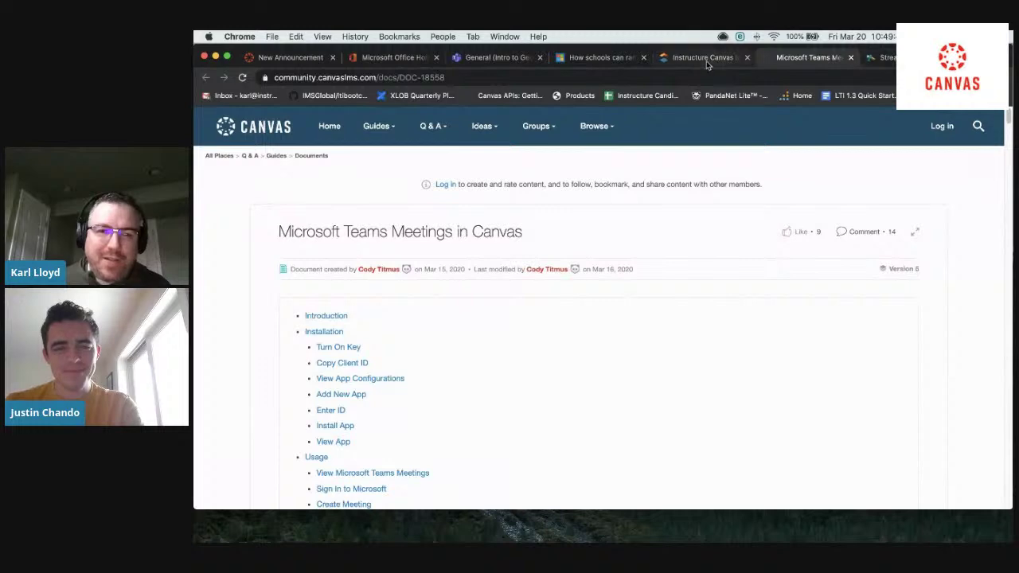
Read through the Microsoft Education blog post on ramping up remote learning with Teams
click(699, 58)
click(629, 62)
scroll(712, 216, down, 2)
scroll(732, 239, up, 2)
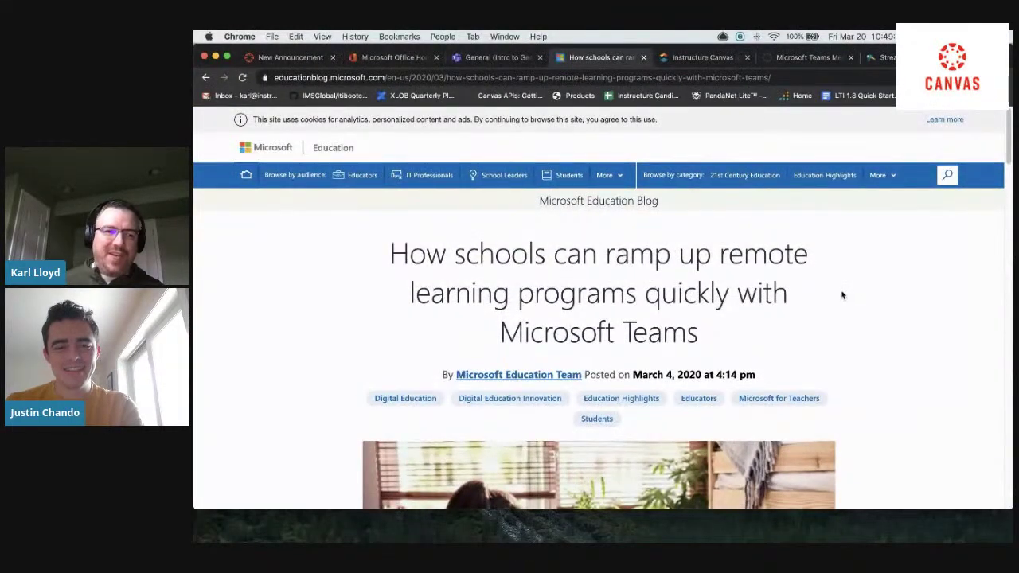
scroll(842, 295, down, 1)
scroll(842, 295, down, 1)
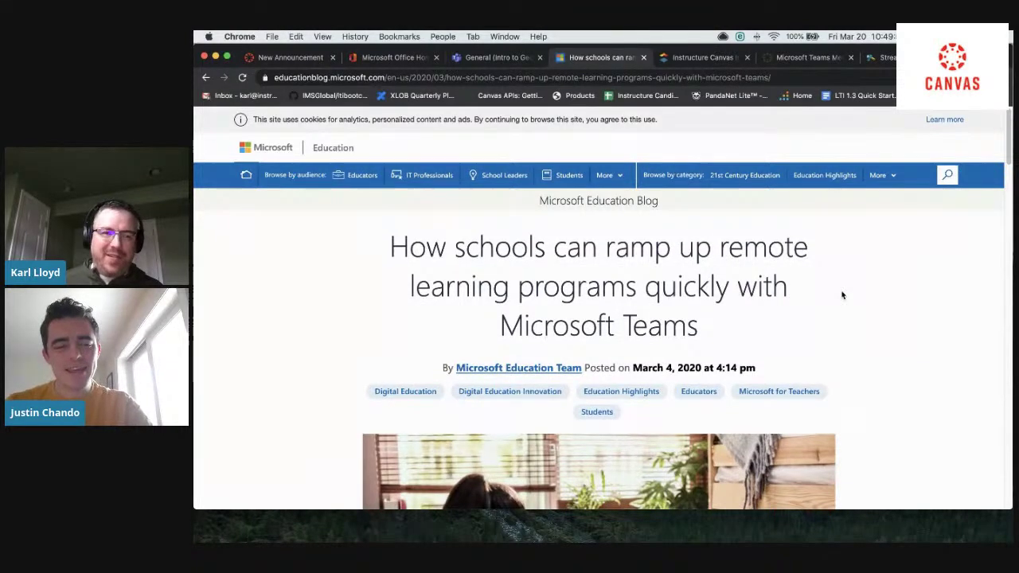
scroll(842, 295, down, 1)
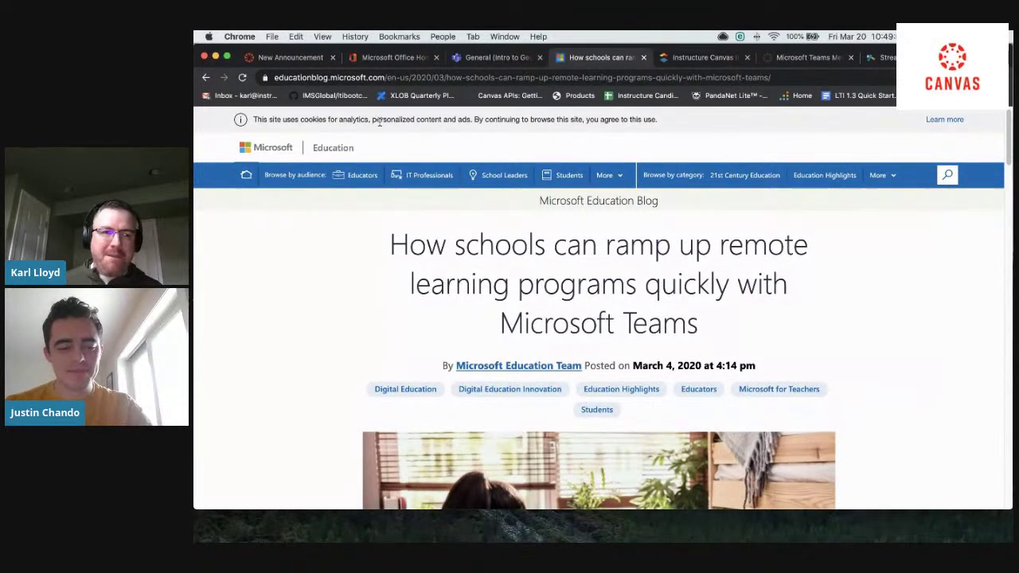
click(284, 59)
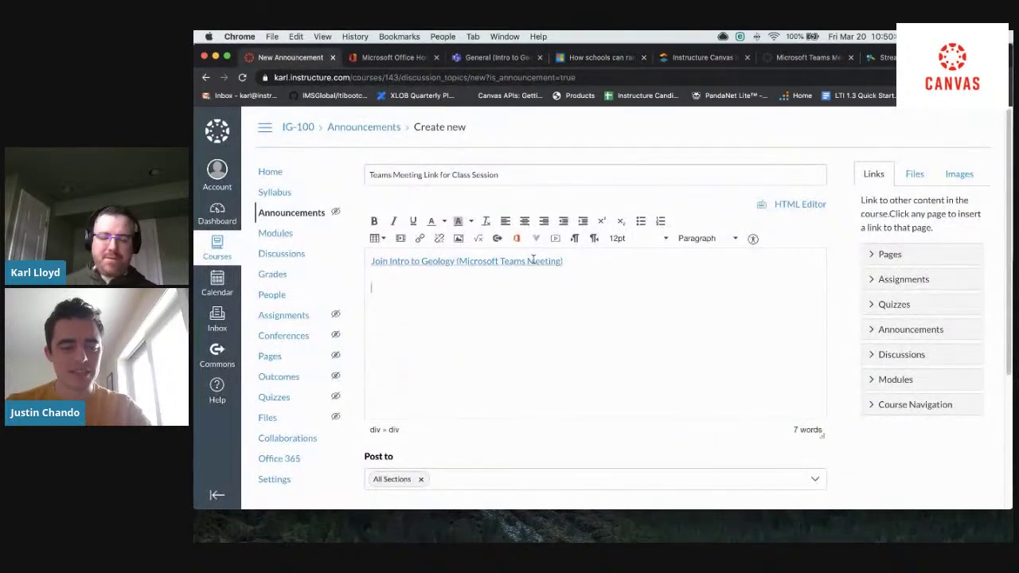
Type 'Use this Teams link to join our class.' below the link and save the announcement
text(se this )
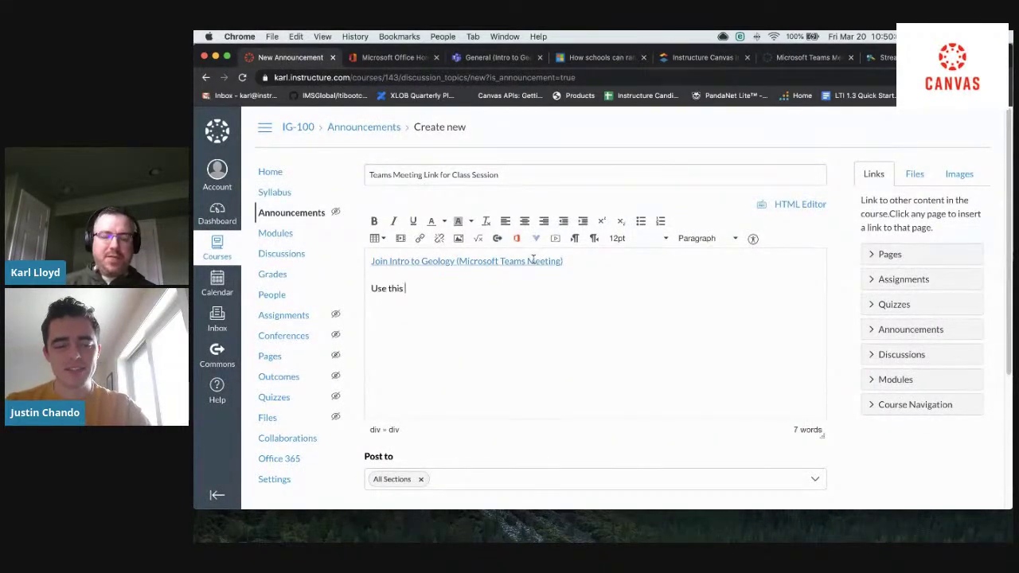
text(team)
key(BackSpace)
key(BackSpace)
key(BackSpace)
key(BackSpace)
text(Teams link )
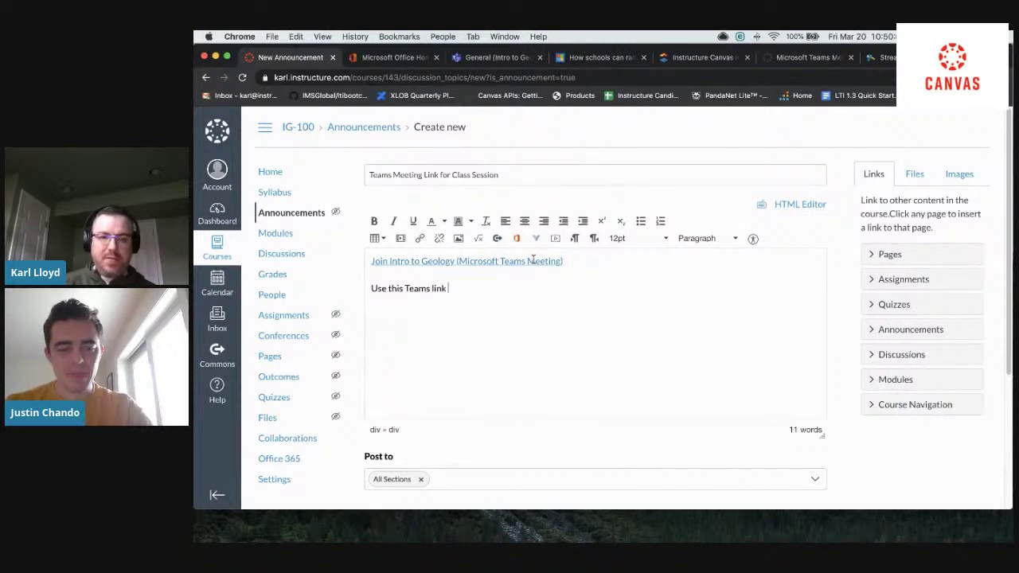
text(to join our class.)
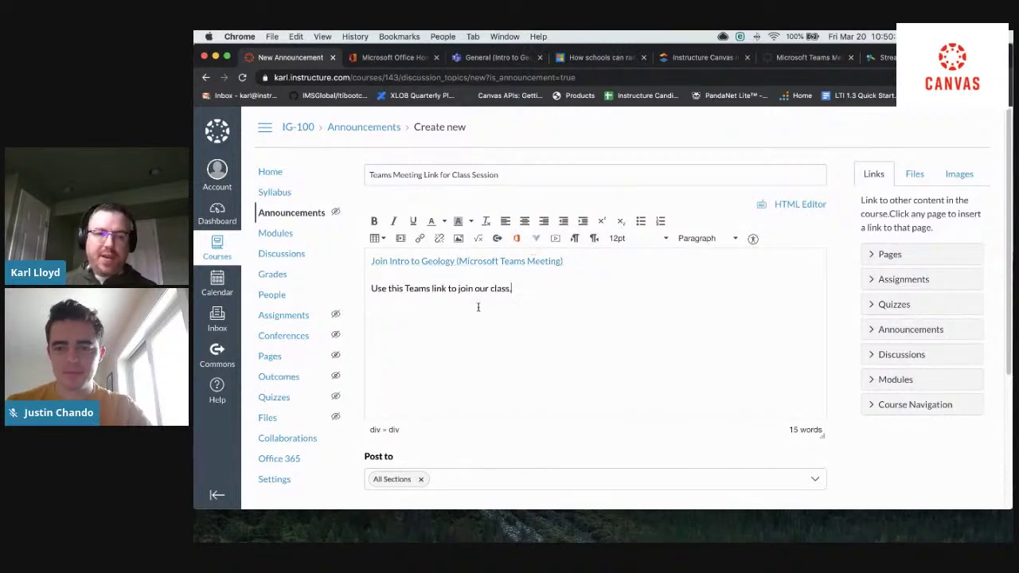
scroll(477, 307, down, 5)
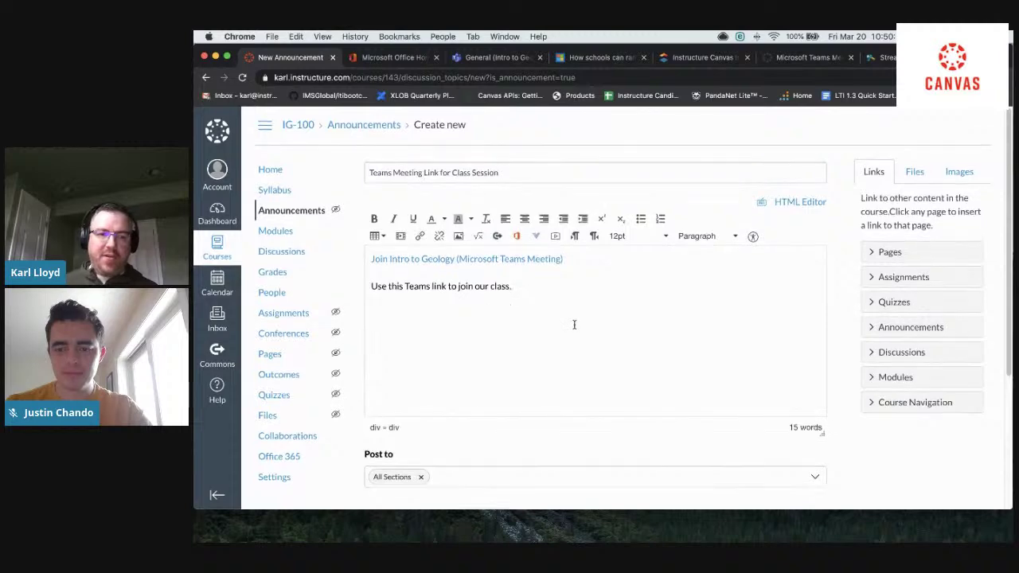
click(811, 477)
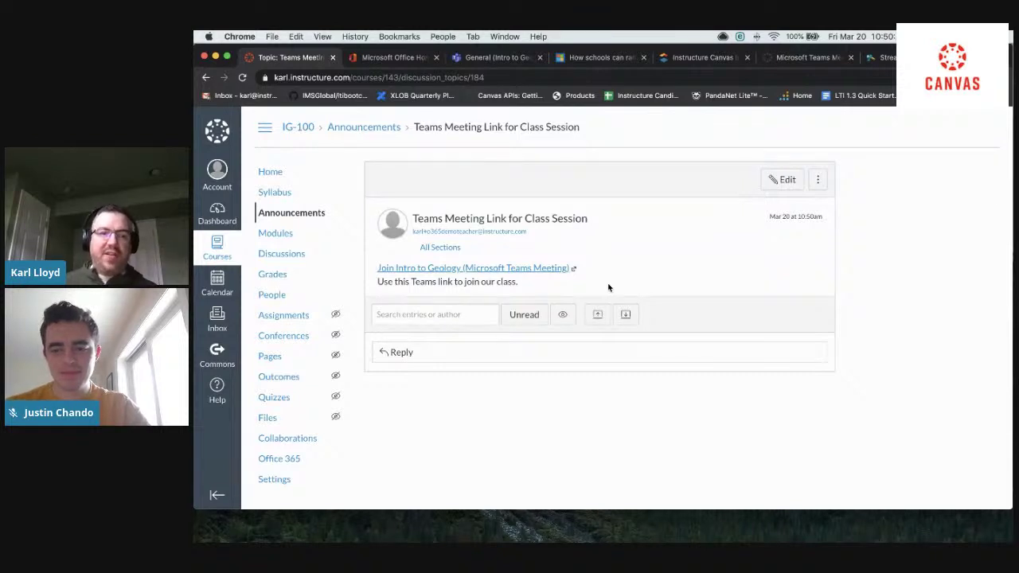
click(525, 270)
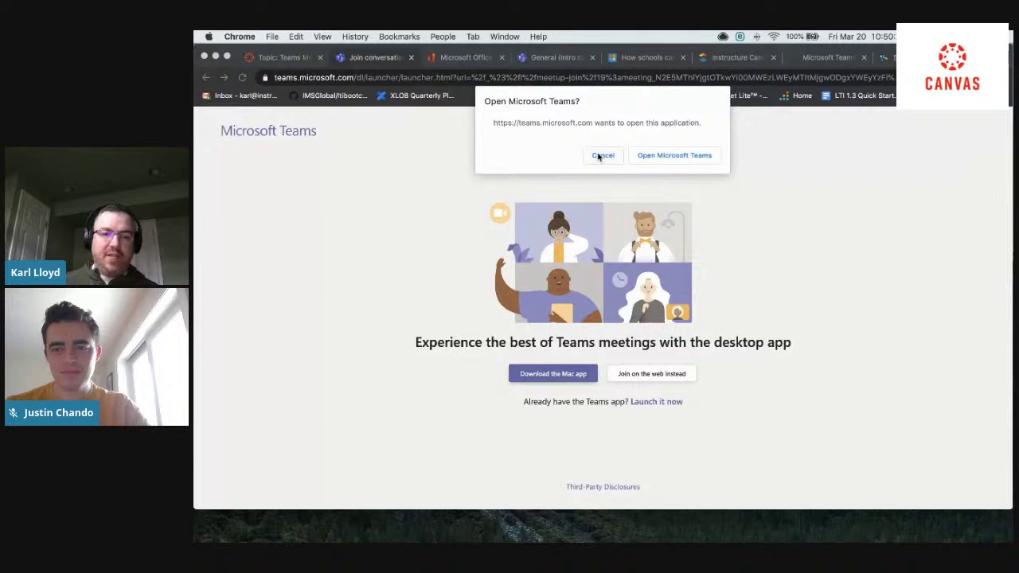
click(597, 156)
click(662, 377)
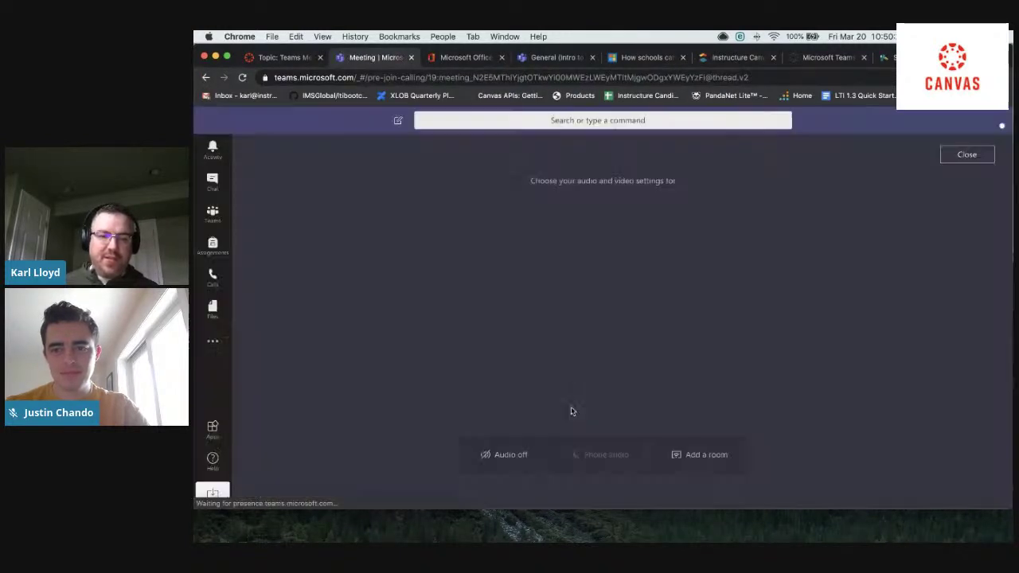
click(612, 371)
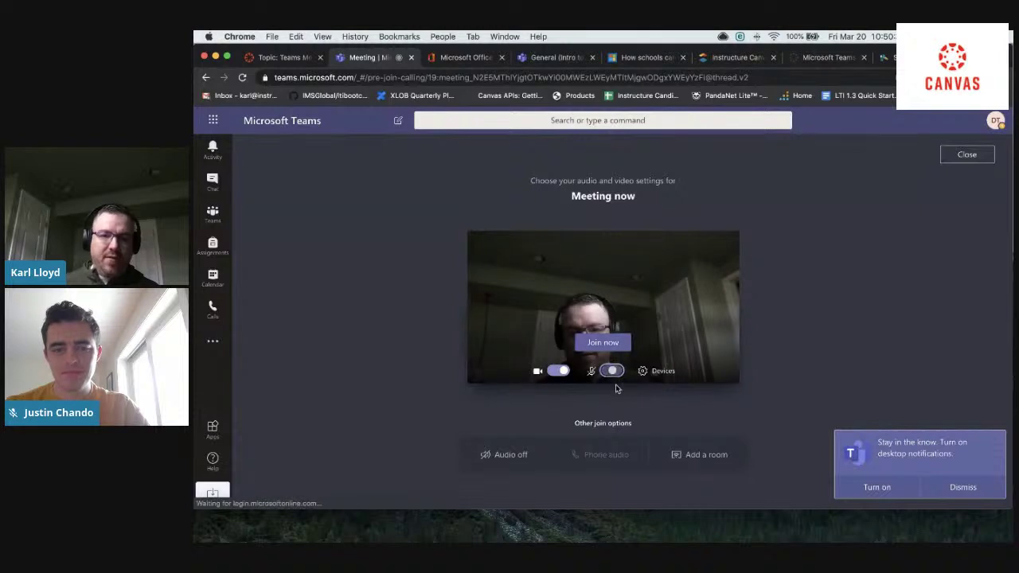
click(614, 342)
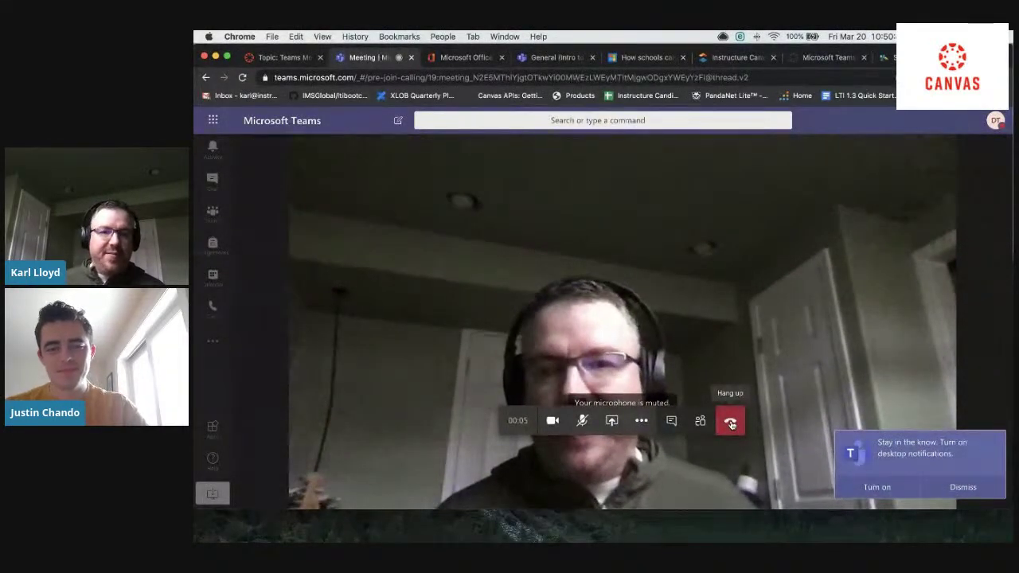
click(730, 423)
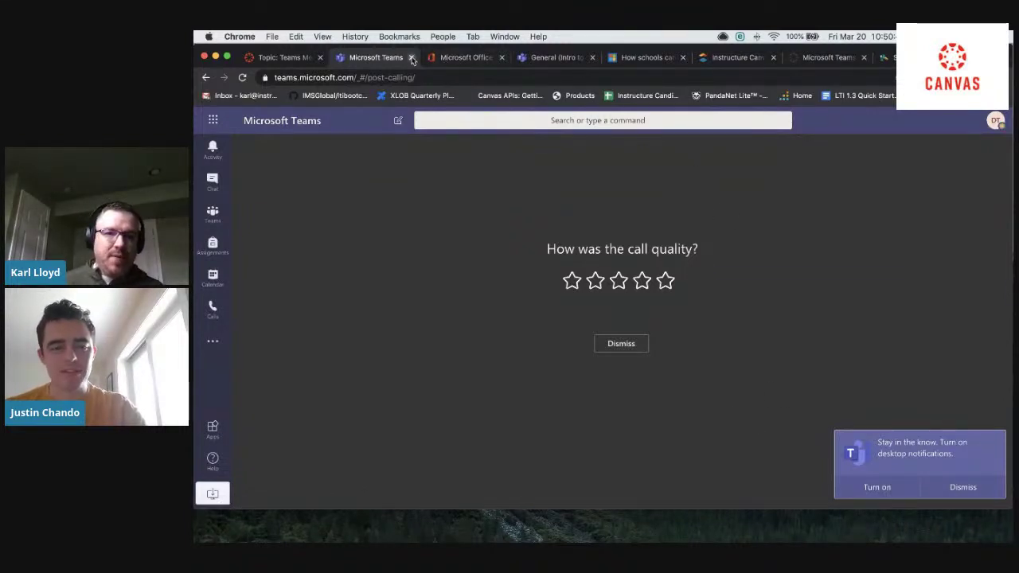
click(411, 58)
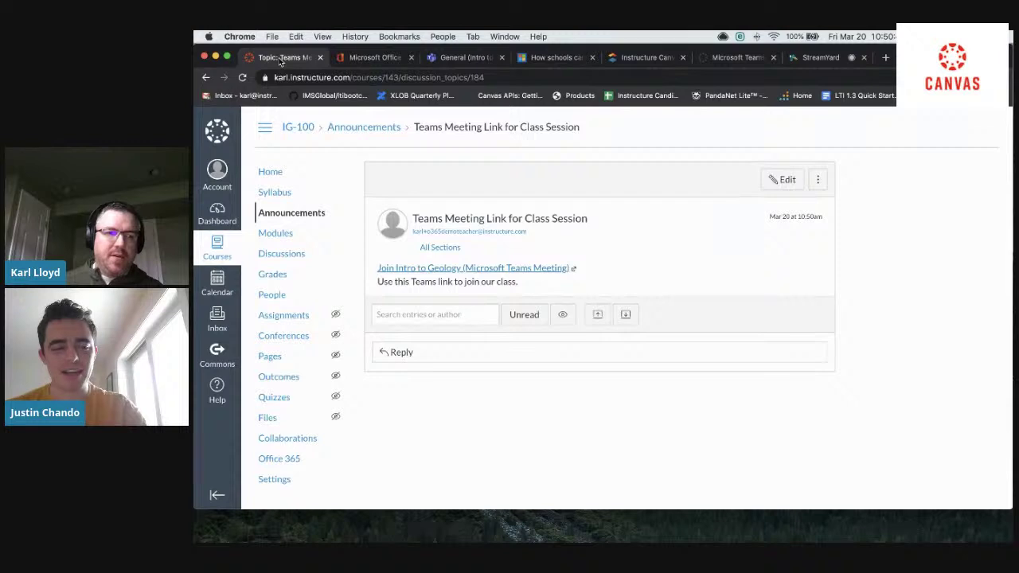
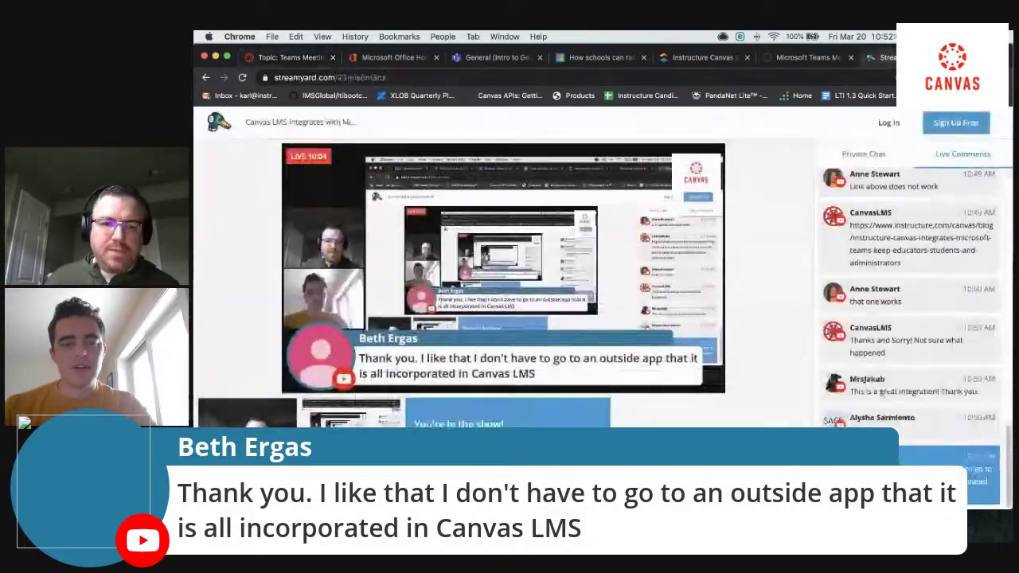
click(883, 57)
click(288, 57)
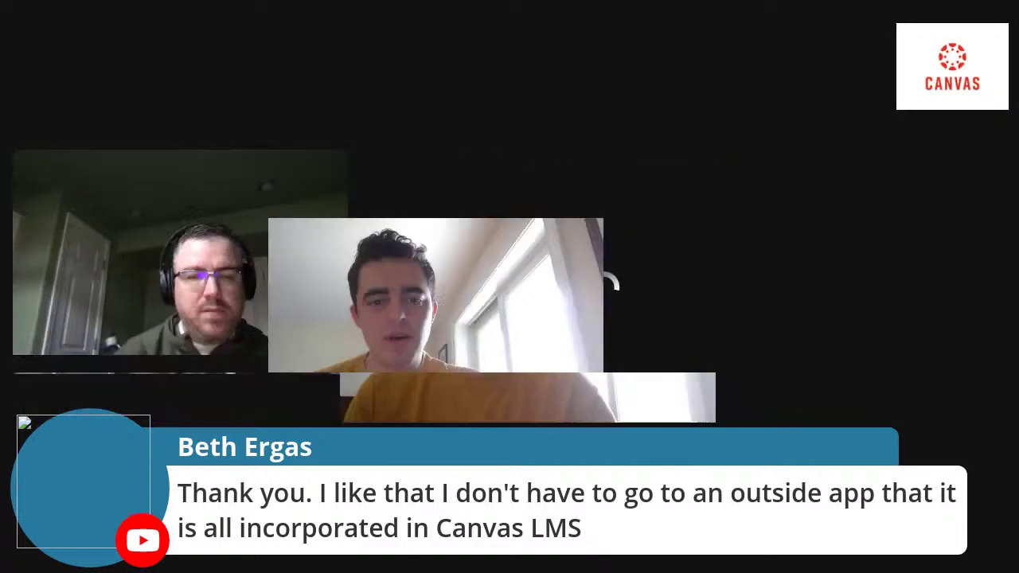
Bring the Canvas Calendar window for March 2020 into the StreamYard shared screen
key(alt+Tab)
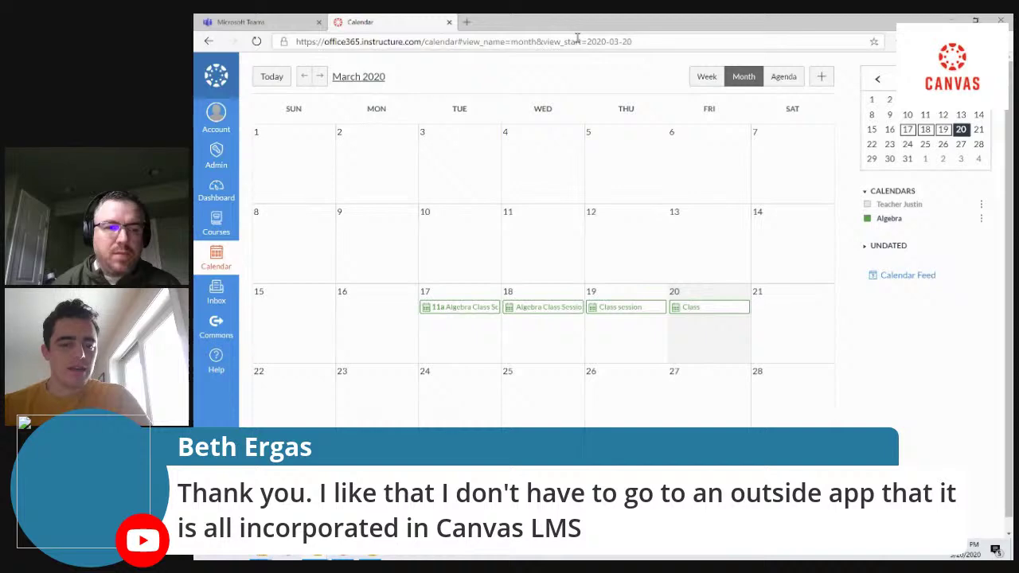
Draft a Mar 23, 2020 event titled 'Class session' and add a Microsoft Teams meeting
click(390, 403)
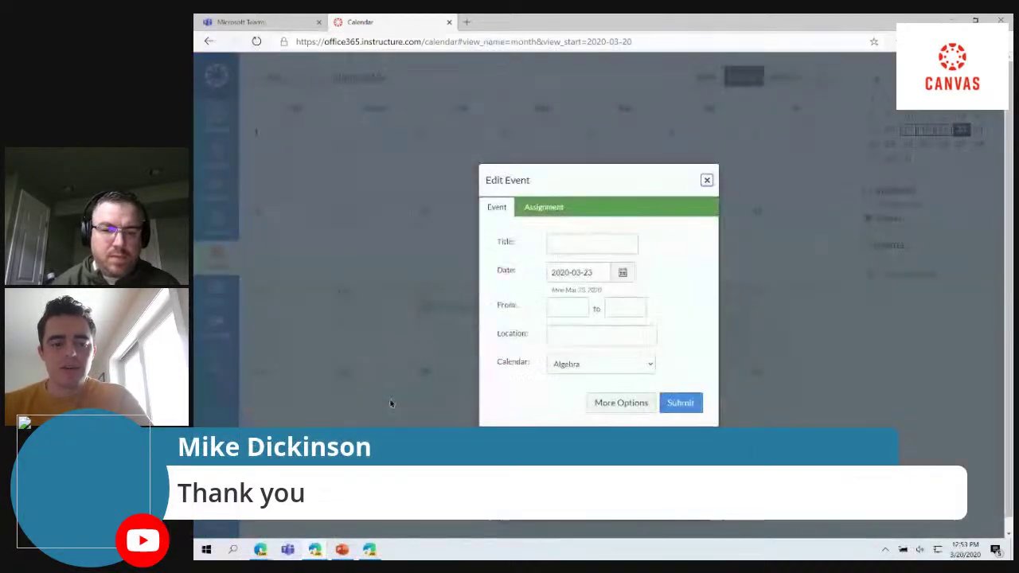
click(609, 404)
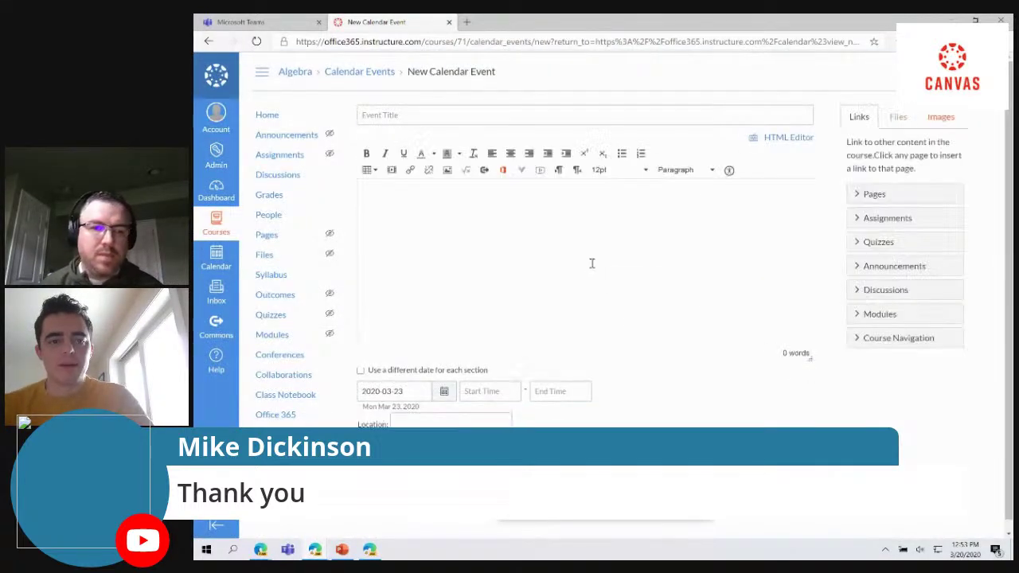
click(531, 115)
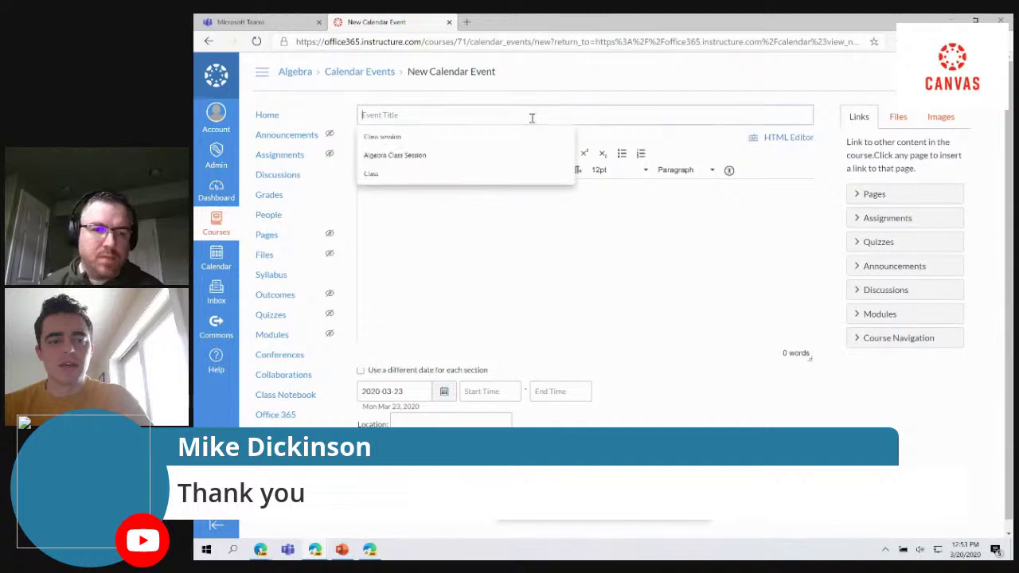
text(c)
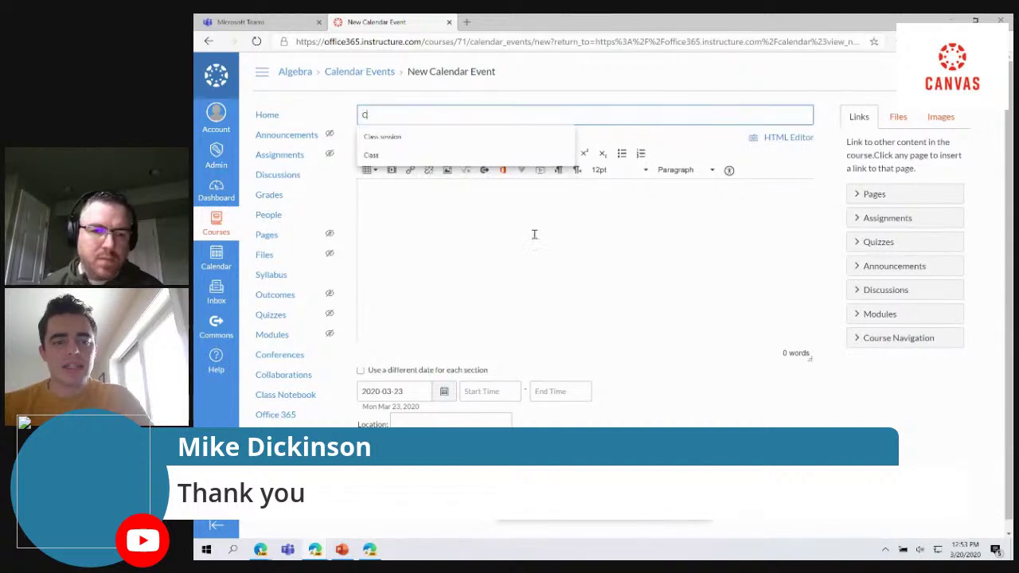
click(533, 234)
click(497, 120)
text(l)
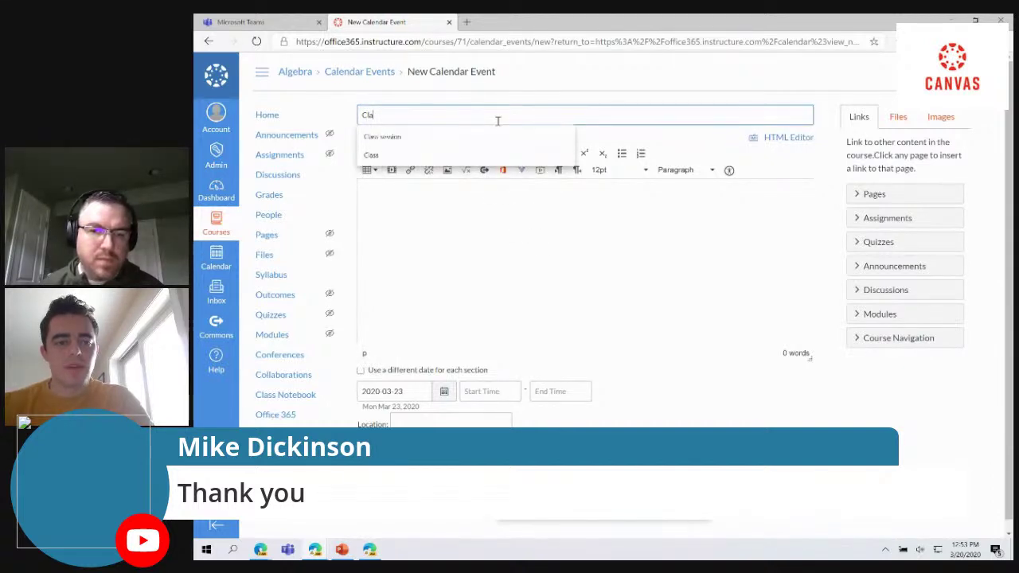
text(a)
click(485, 138)
click(522, 170)
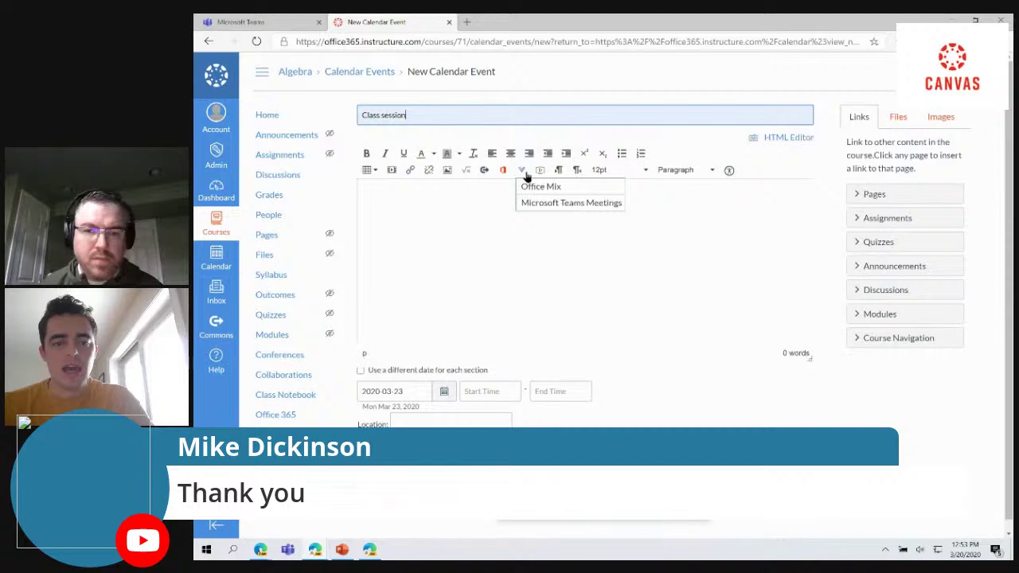
click(531, 204)
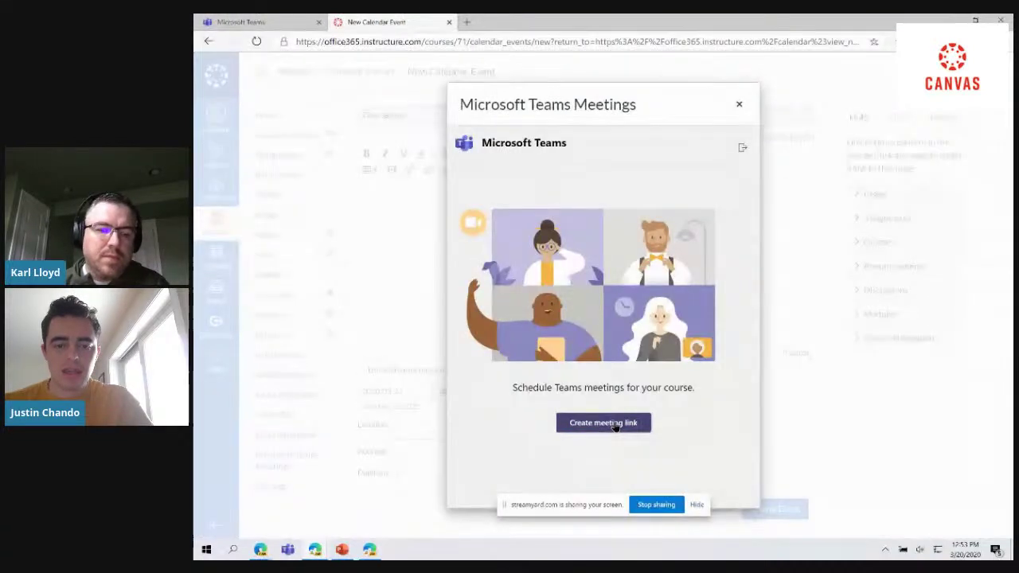
Create a Teams meeting named 'Class meeting' and insert its join link into the description
click(615, 426)
click(582, 183)
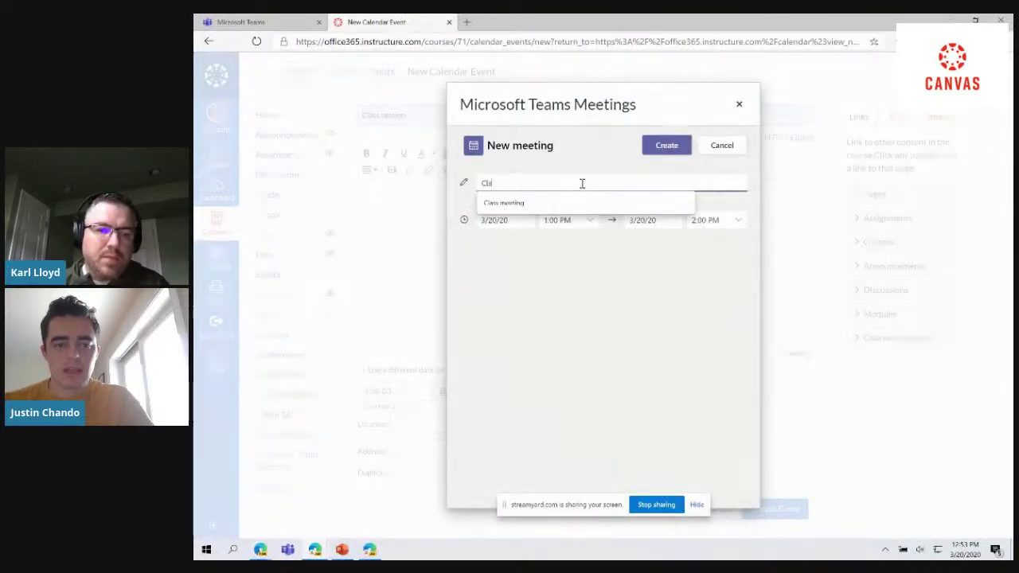
text(Class meeting)
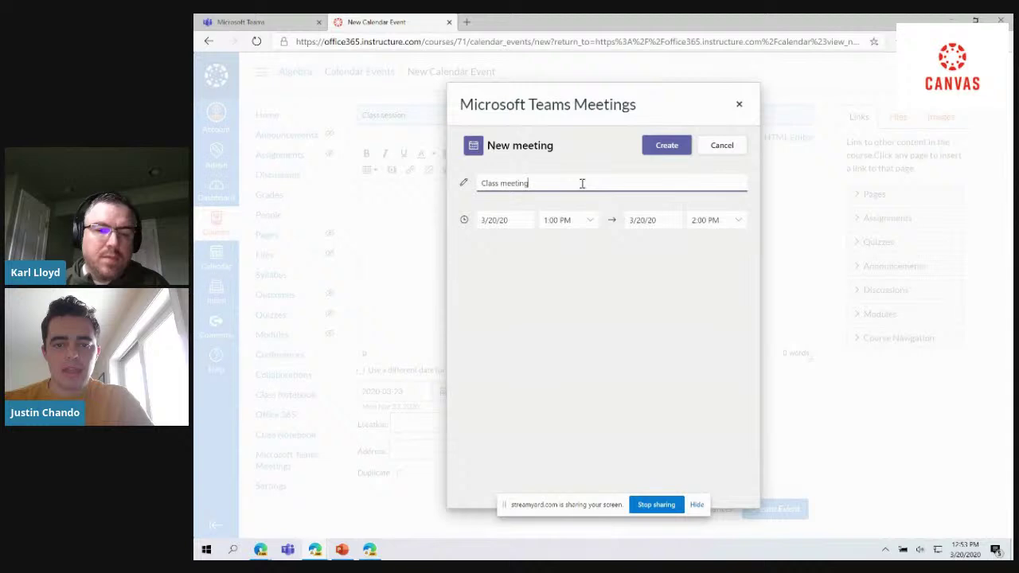
click(662, 146)
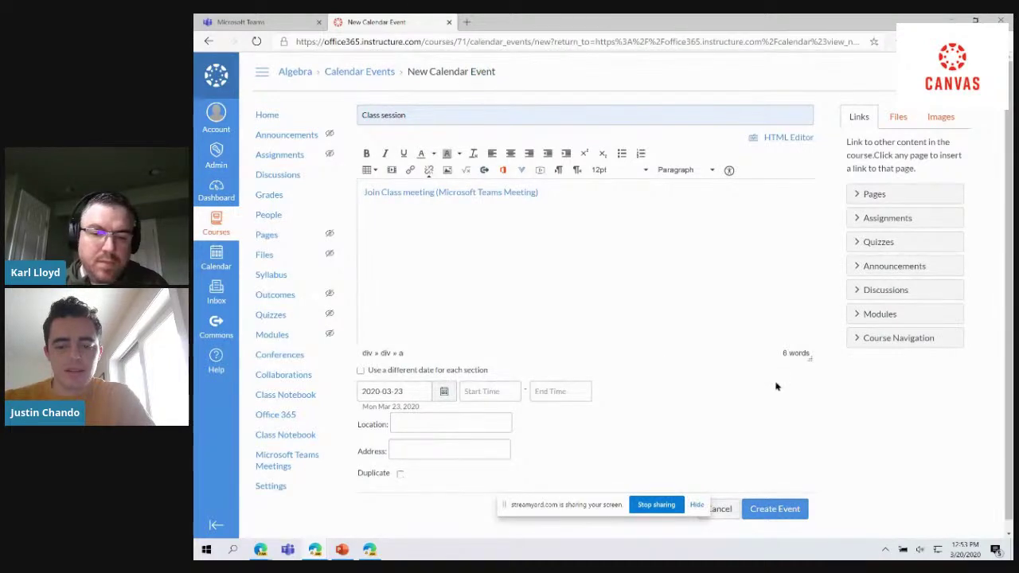
scroll(776, 414, down, 1)
Save the Class session event, then follow its Join Class meeting link from Mar 23
click(782, 501)
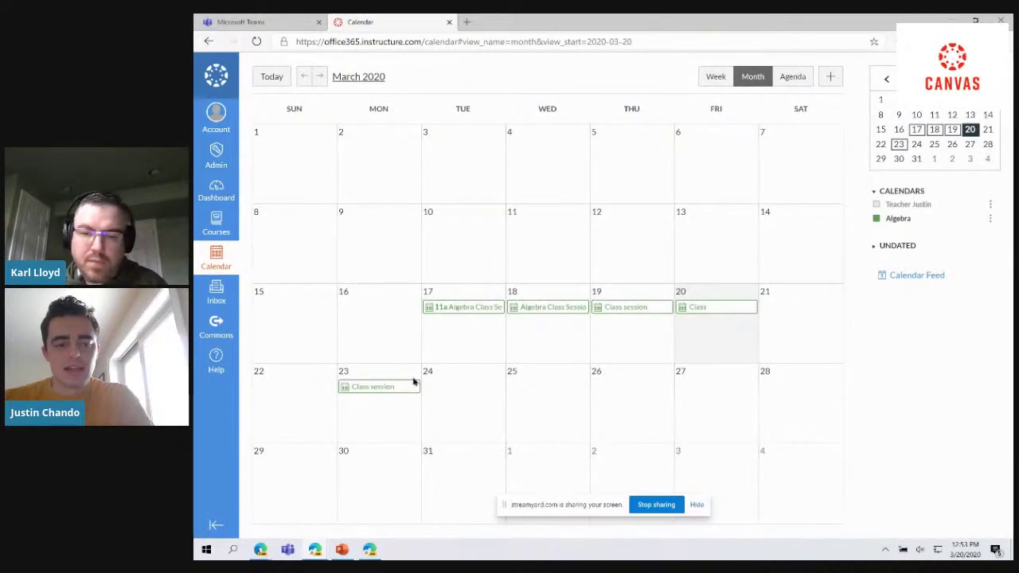
click(402, 390)
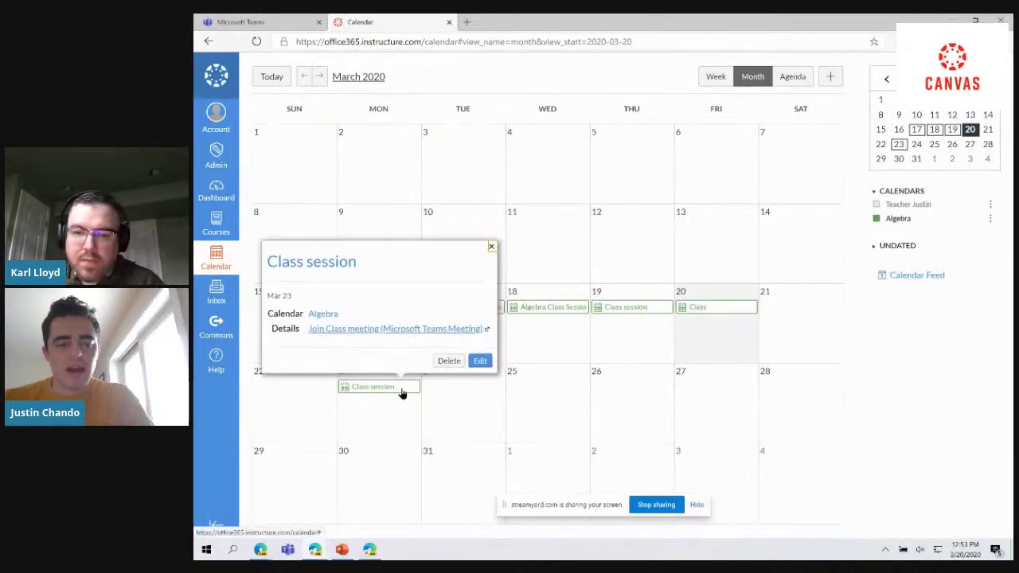
click(387, 330)
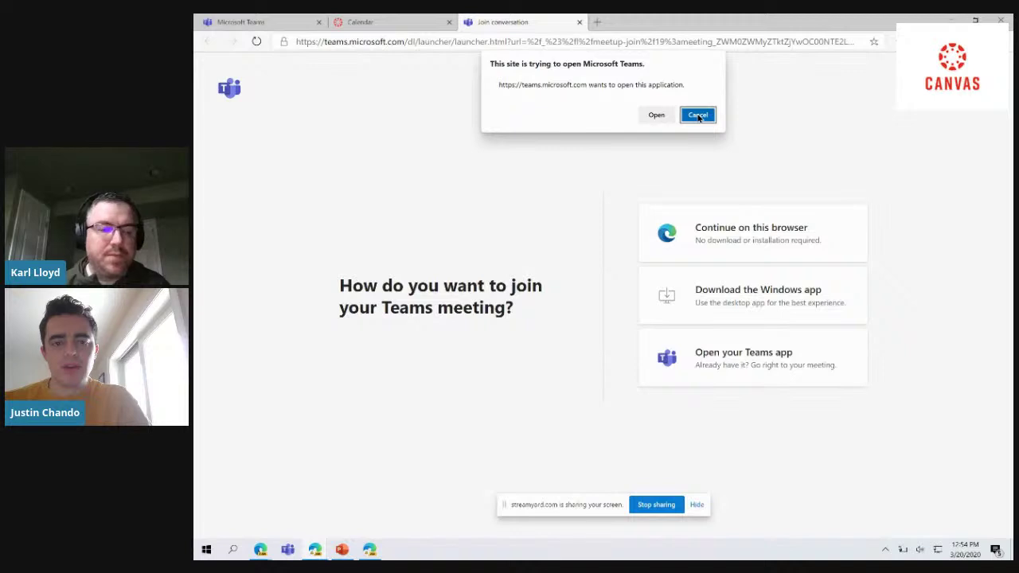
Decline the browser prompt to launch the Microsoft Teams desktop app
click(698, 116)
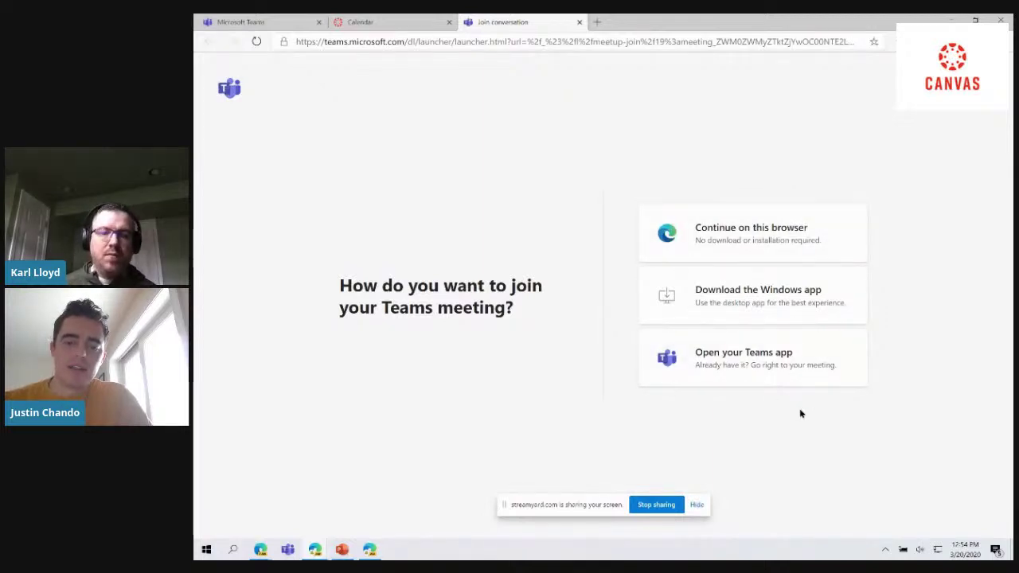
Continue joining the Class meeting in the web browser rather than the app
click(816, 233)
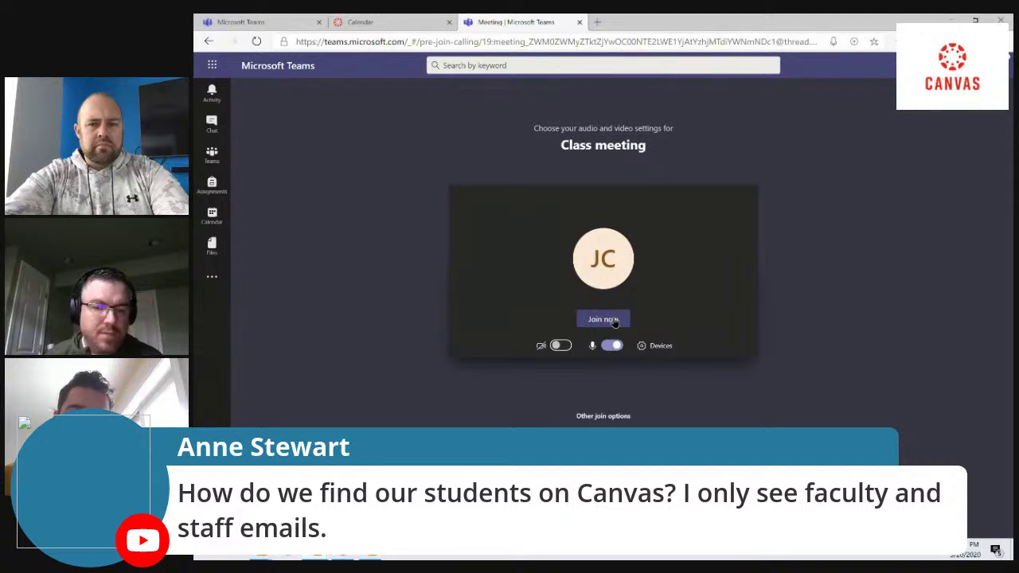
Join the Class meeting with the microphone muted and check the More actions list
click(613, 345)
click(604, 320)
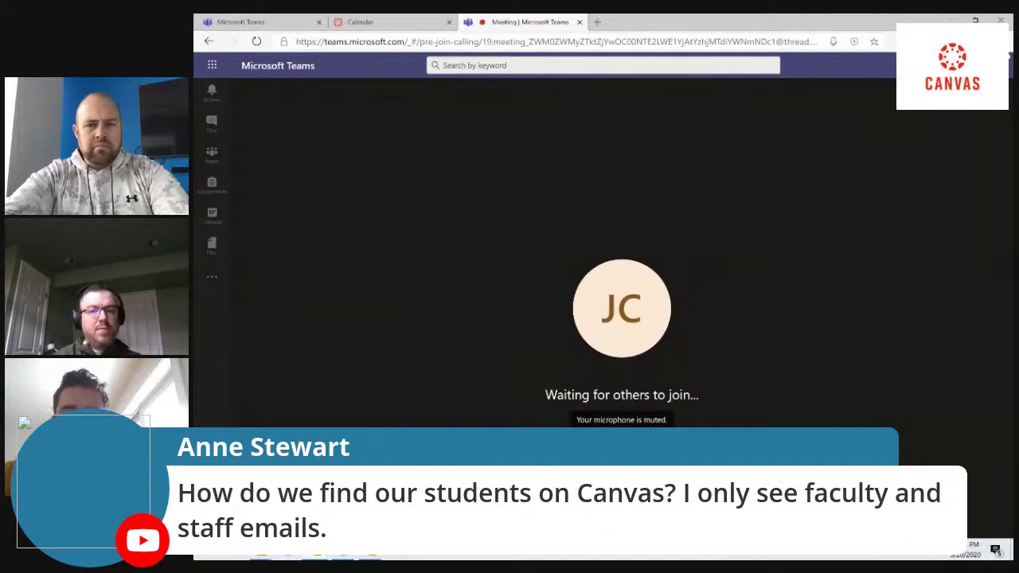
click(626, 441)
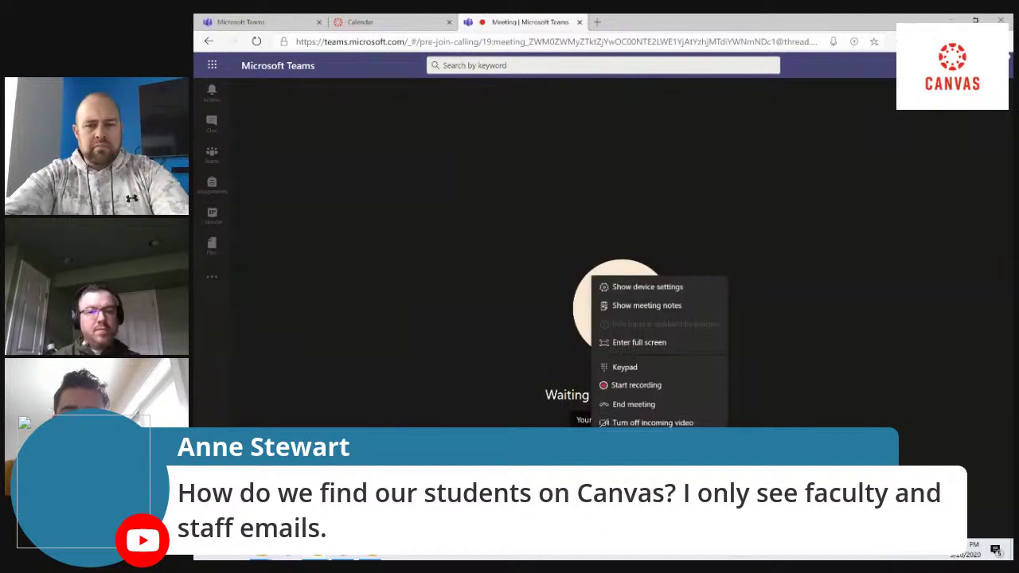
click(750, 245)
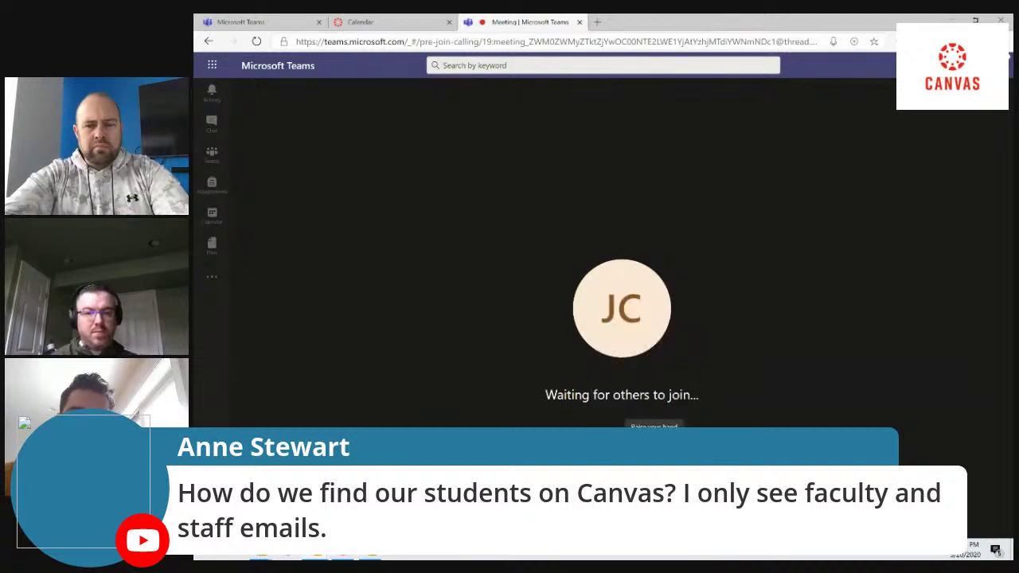
Open and close the meeting chat, dismiss More actions, and return to the Canvas calendar
click(682, 444)
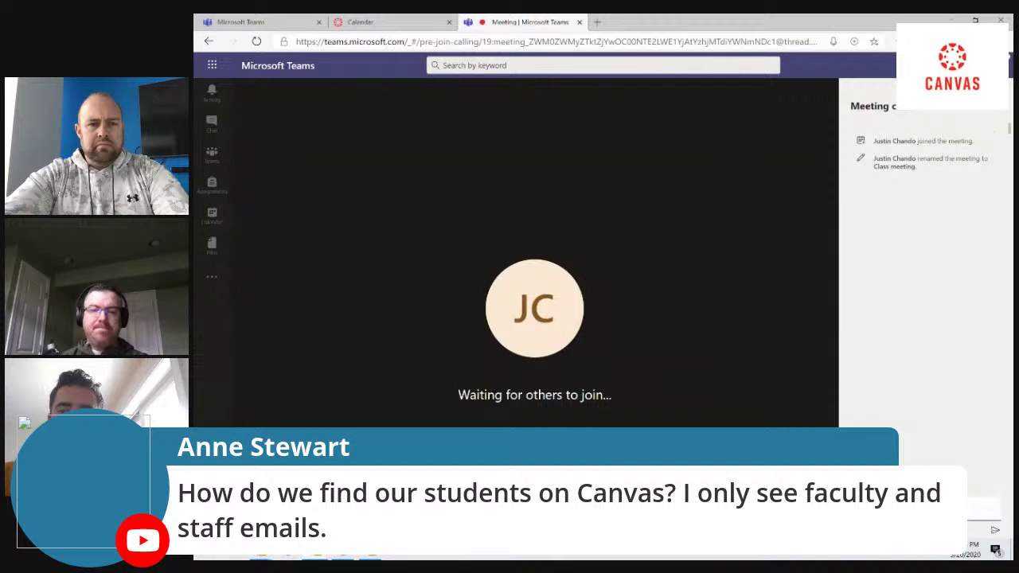
click(992, 112)
click(625, 446)
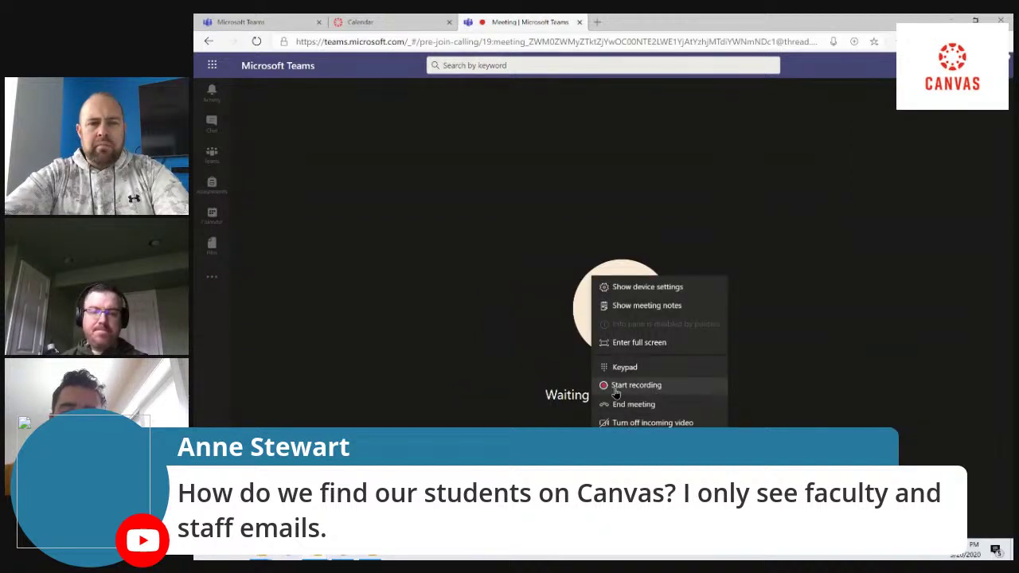
click(529, 378)
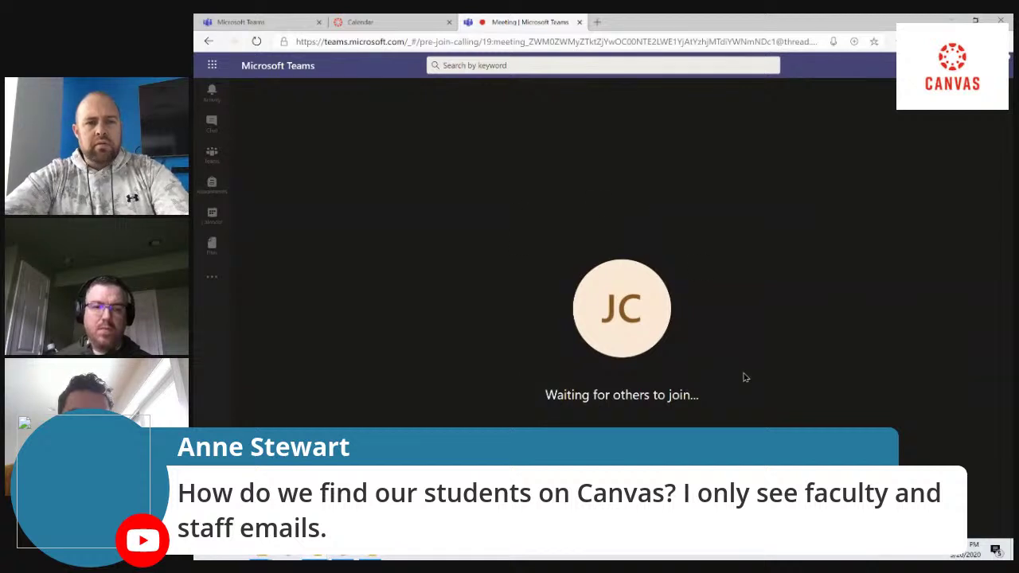
mouse_move(597, 421)
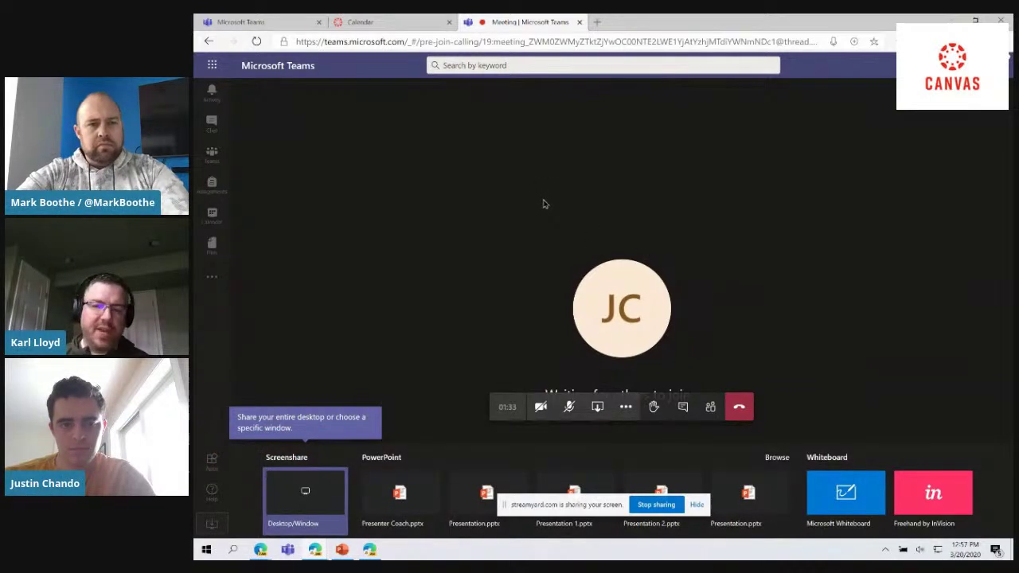
click(394, 24)
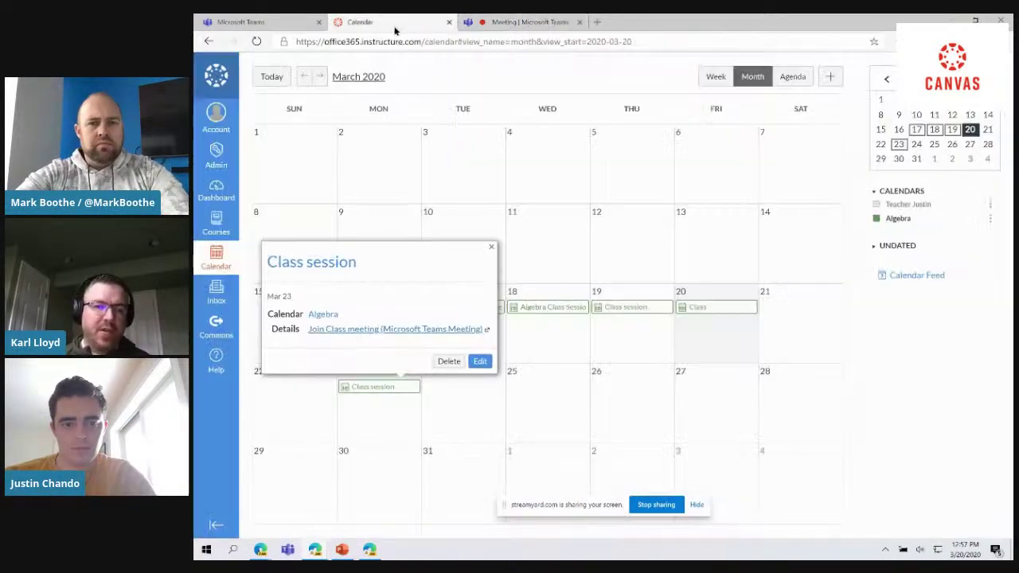
Close the Mar 23 Class session popup and review, then close, the Mar 18 session details
click(492, 249)
click(553, 310)
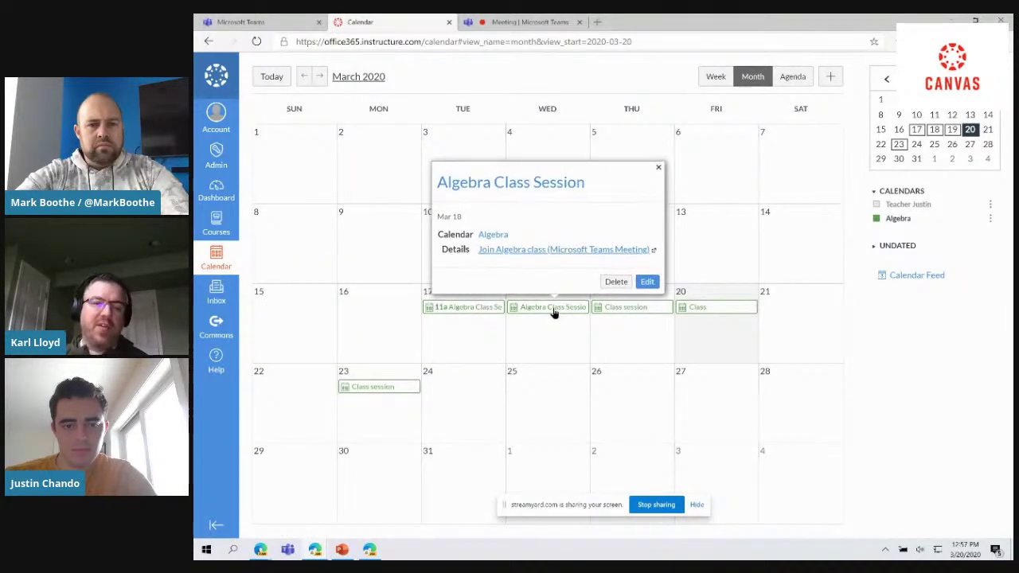
click(658, 167)
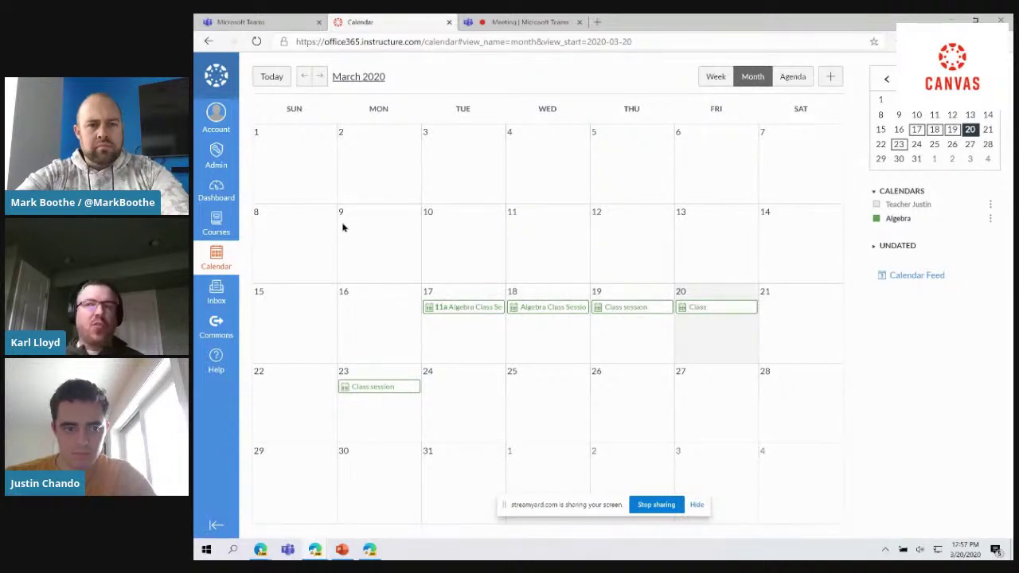
Open the Algebra course, check its People roster of two teachers, and return Home
click(218, 225)
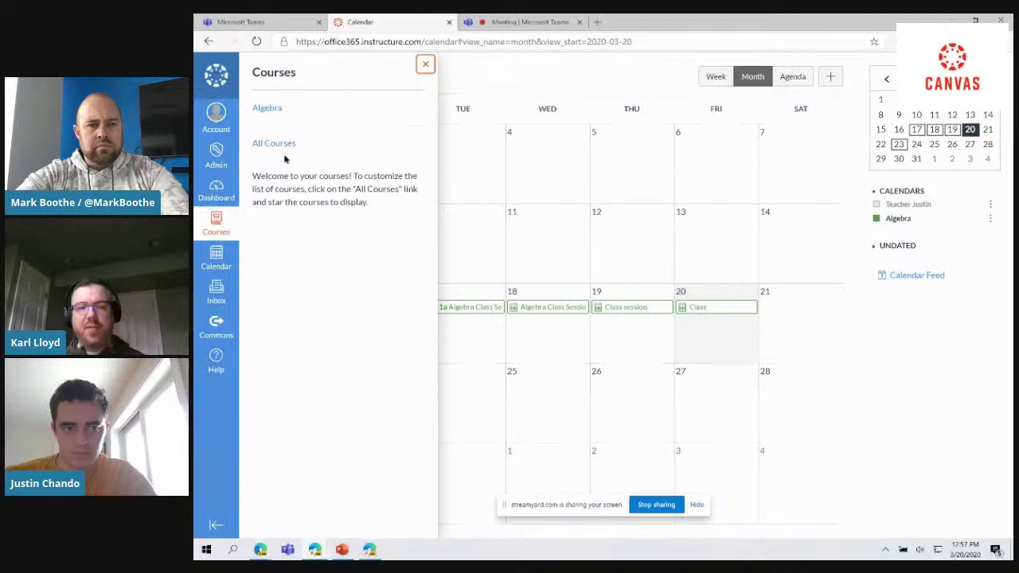
click(268, 111)
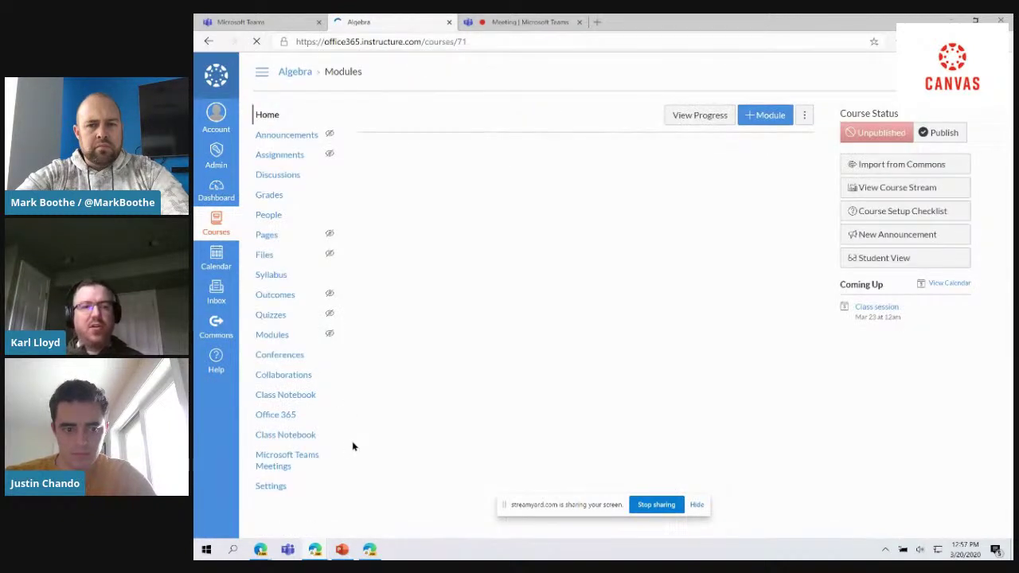
click(270, 214)
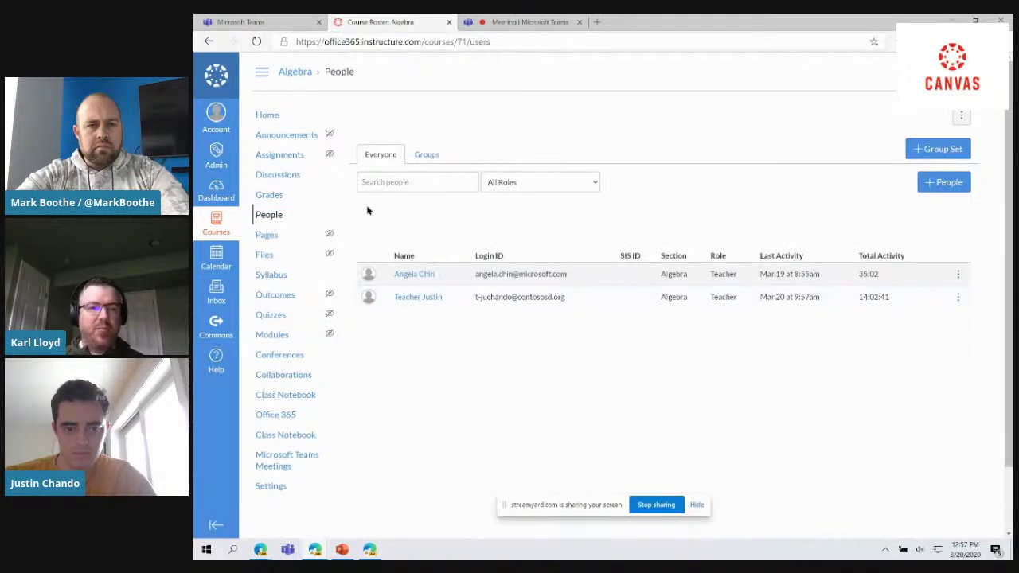
click(273, 120)
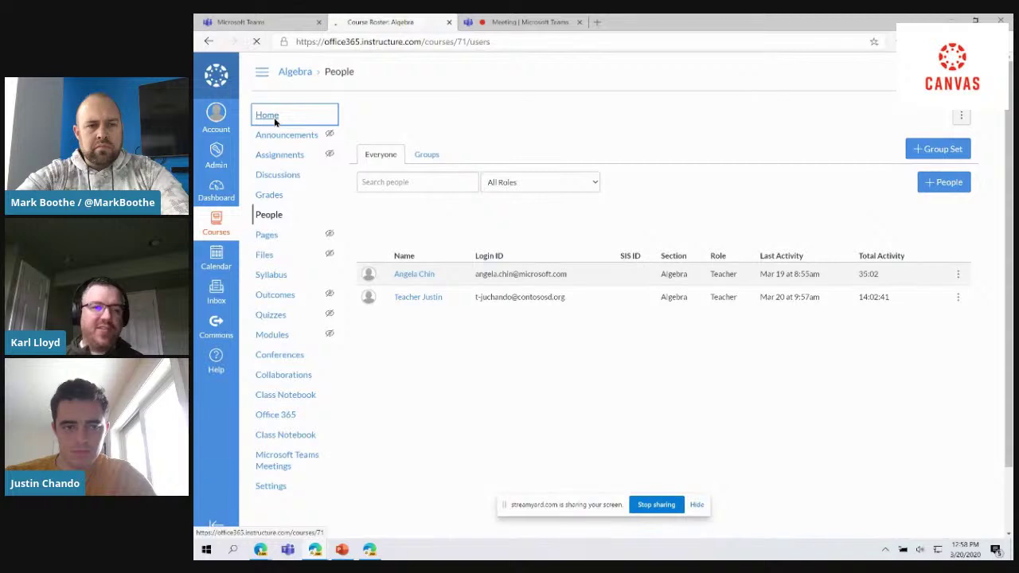
Review AP Calculus BC's members and guests under Manage team, then return to All teams
click(510, 26)
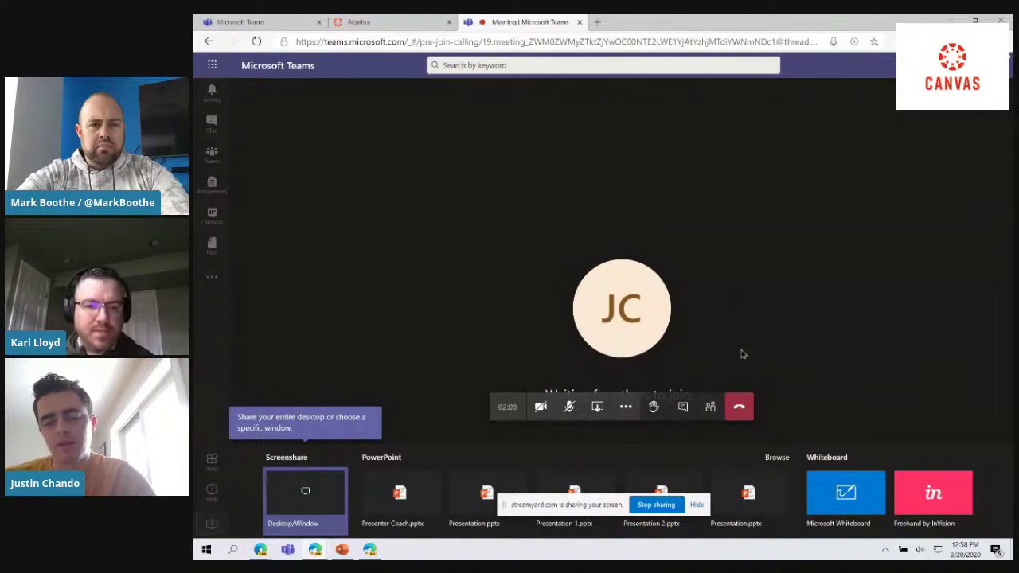
click(276, 28)
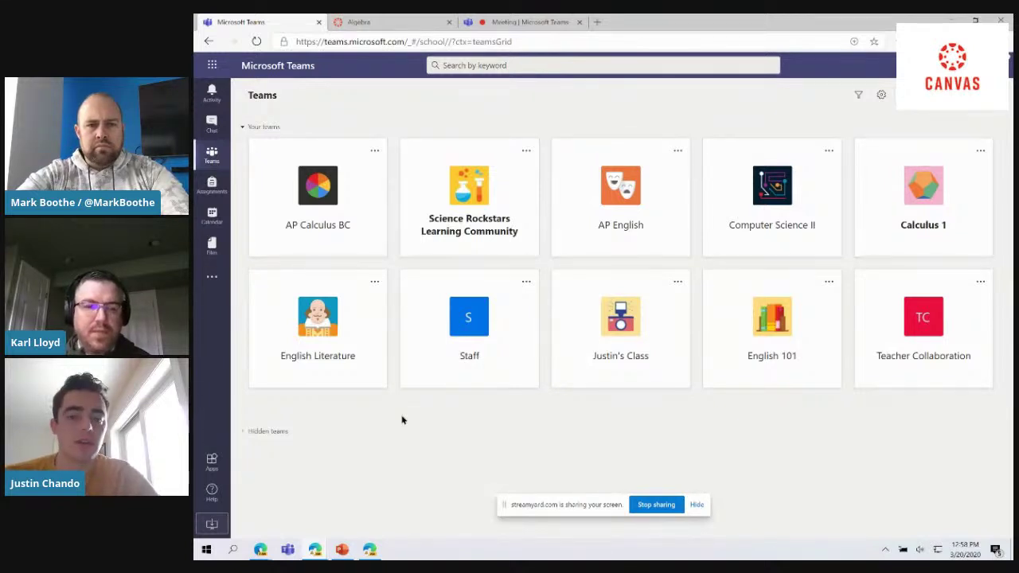
click(363, 243)
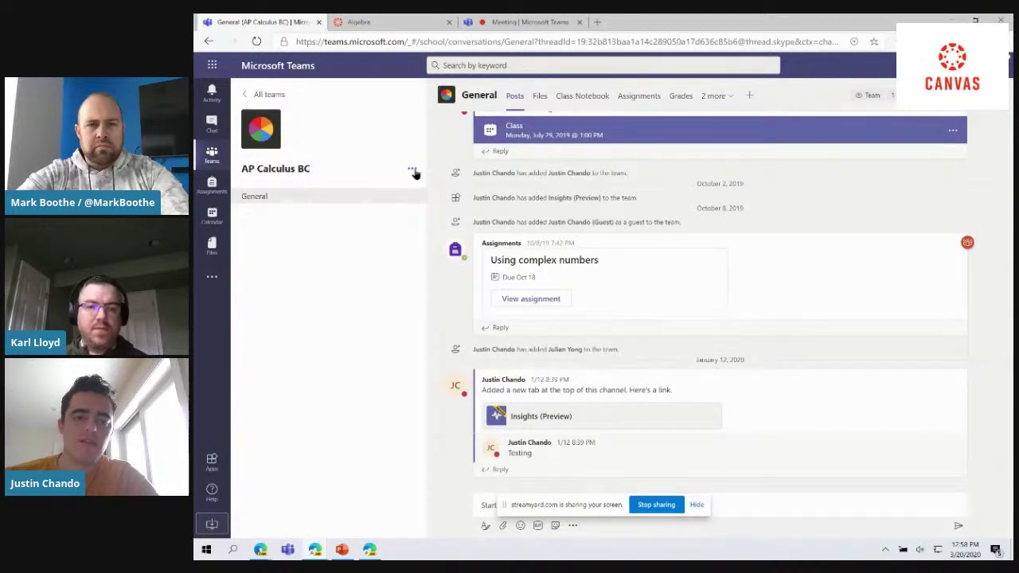
click(412, 171)
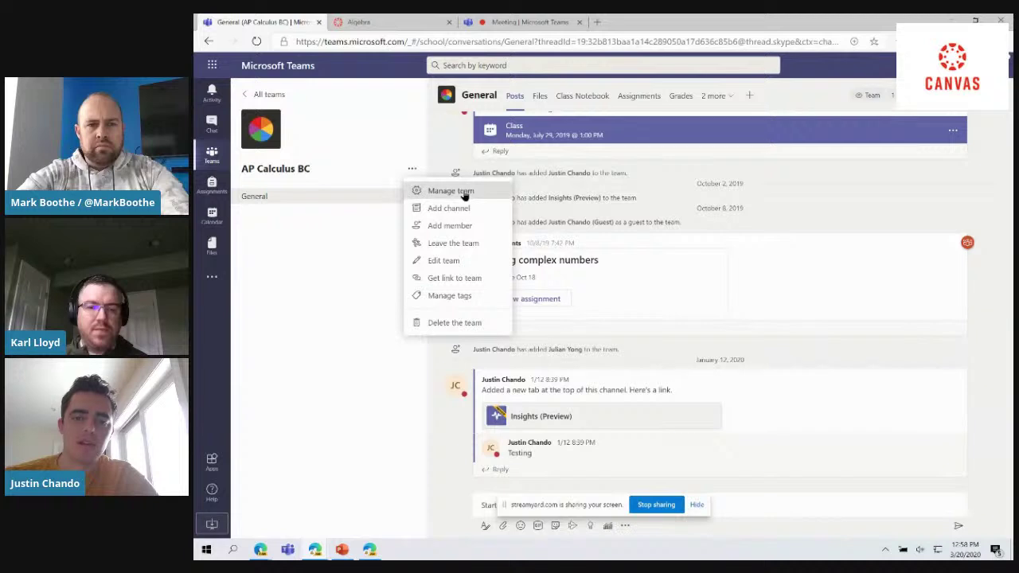
click(465, 193)
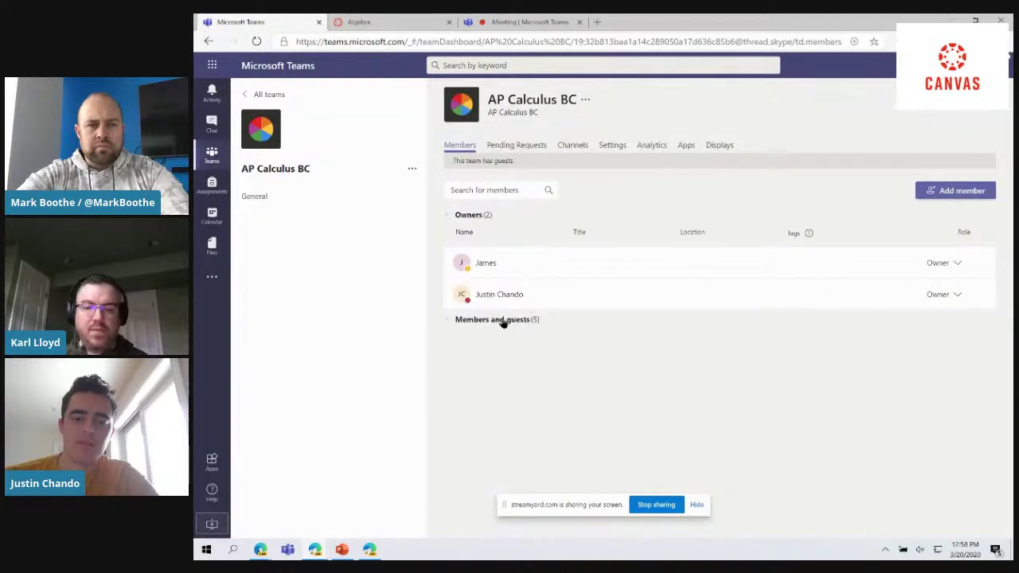
click(503, 322)
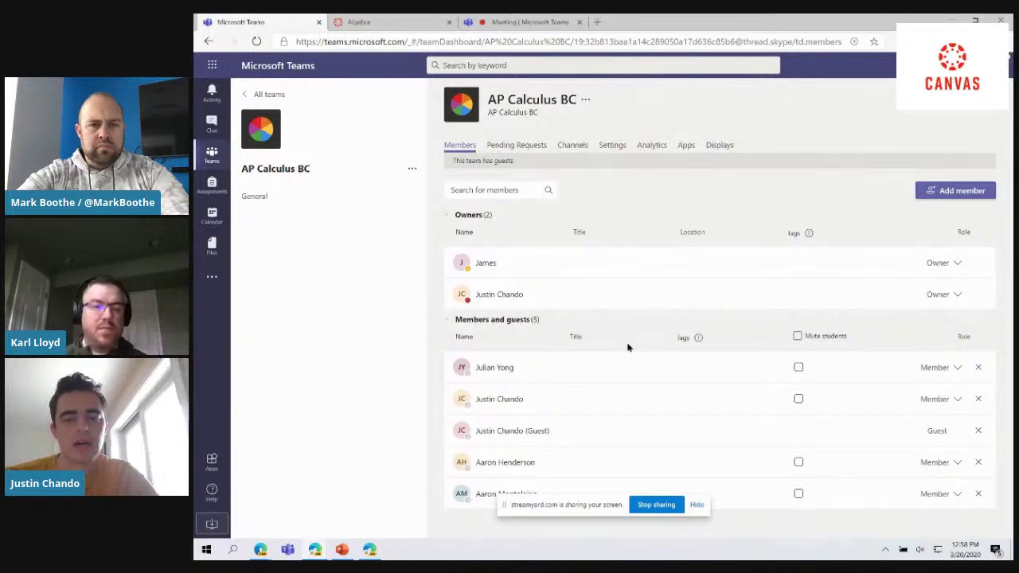
click(270, 95)
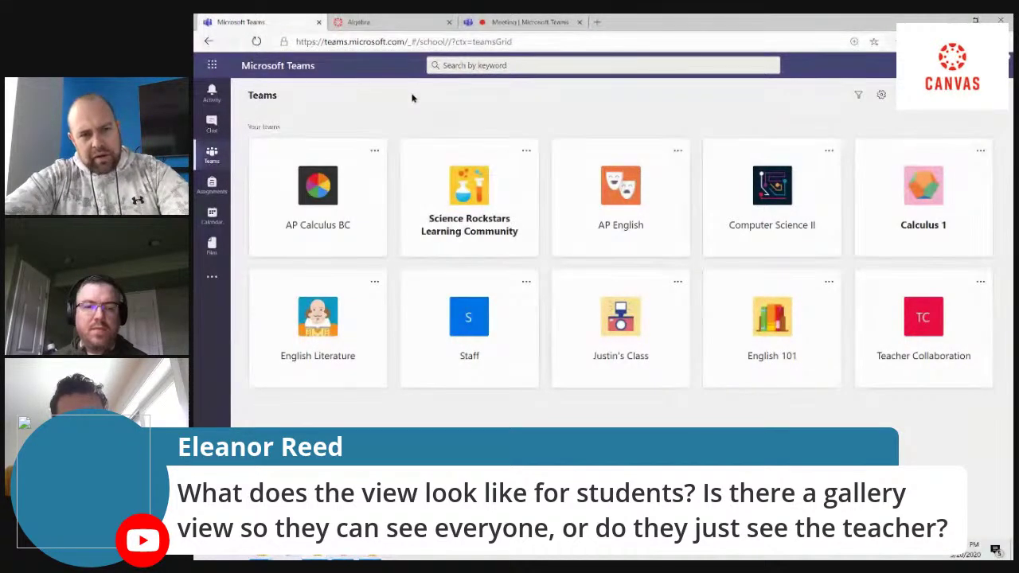
Return to the Class meeting, view its participants list, then close it
click(516, 23)
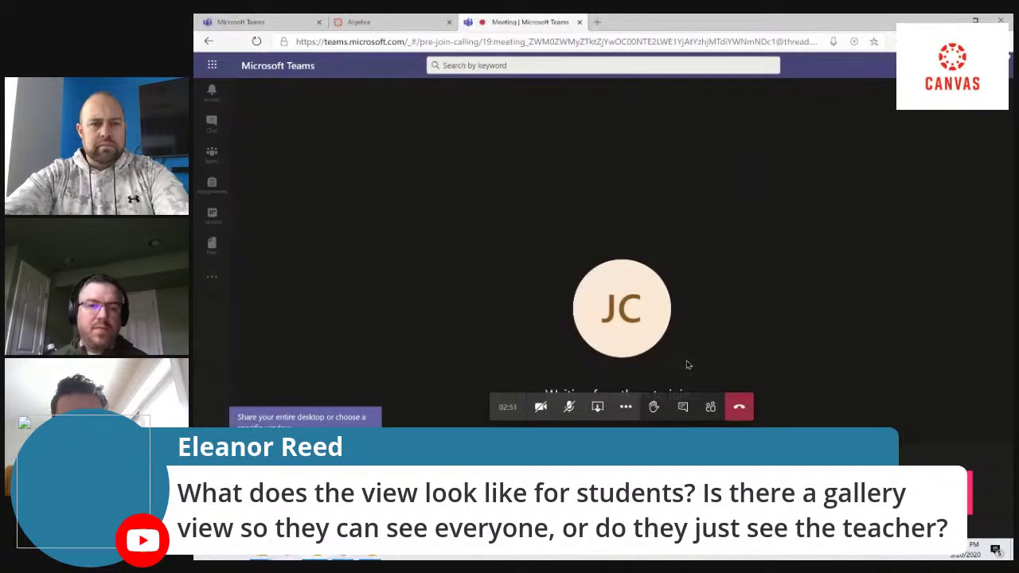
click(709, 407)
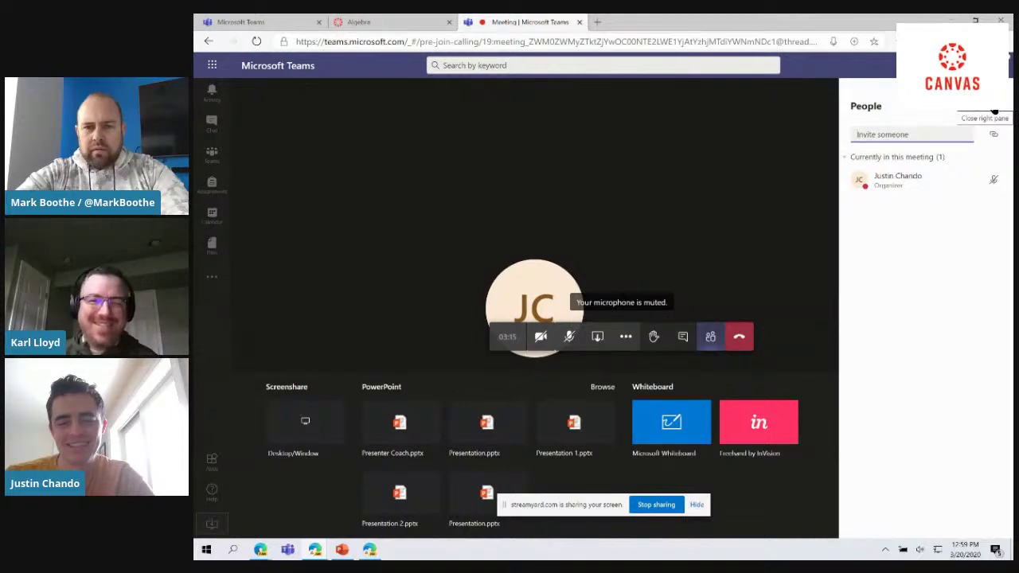
click(993, 111)
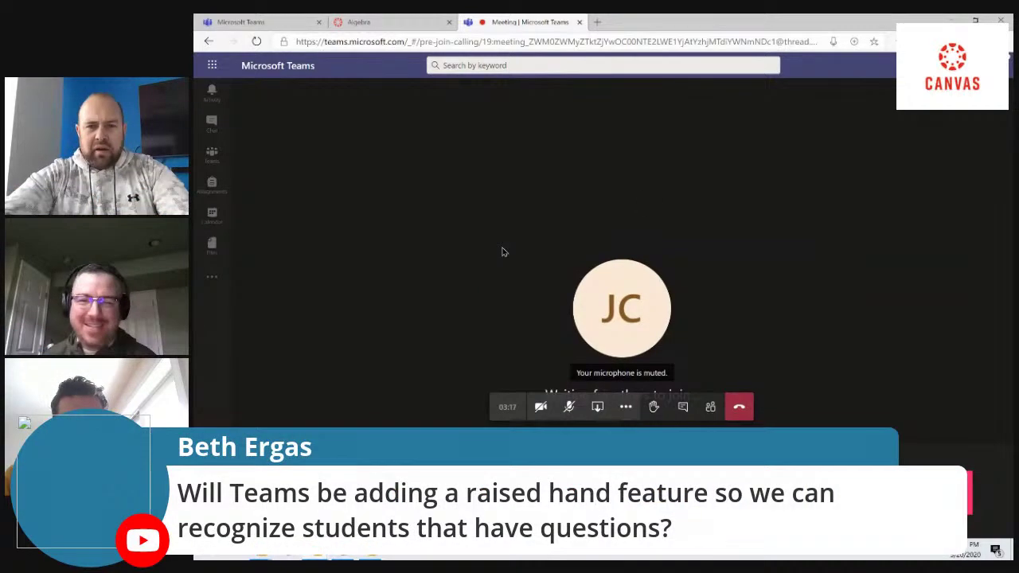